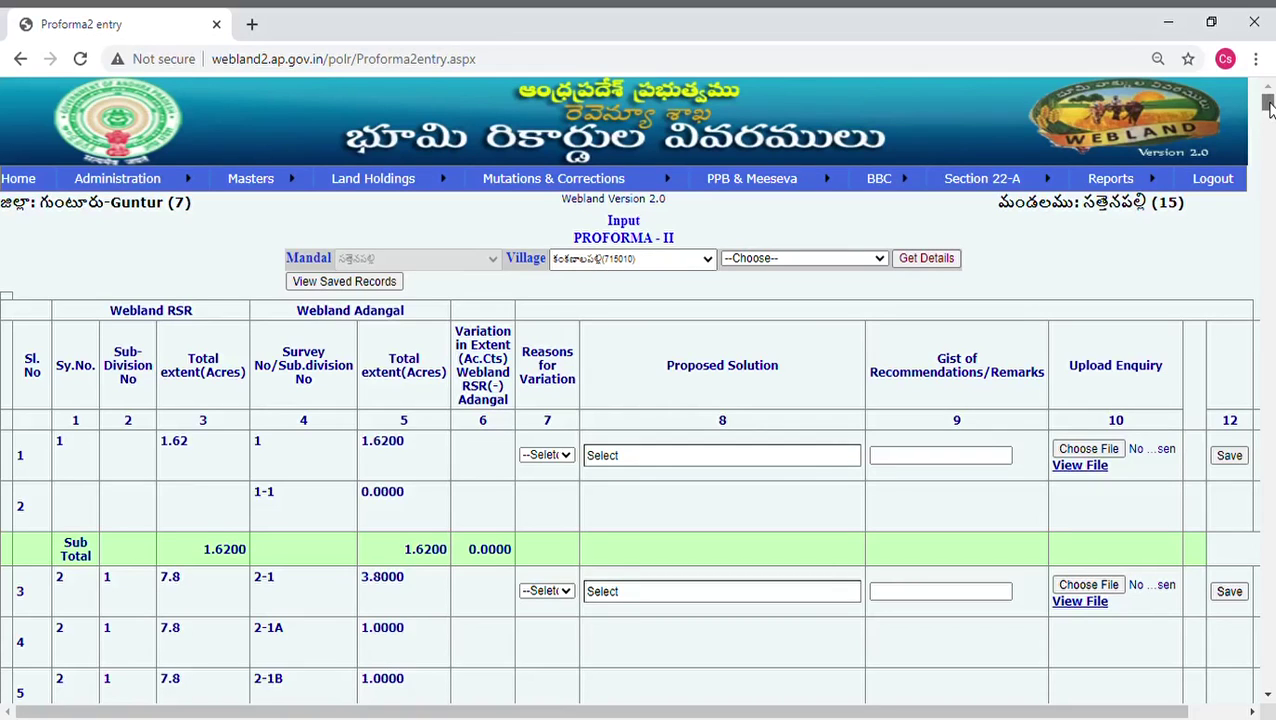
# - Look through the whole Proforma II list to its last entry and return to the first survey number
pyautogui.moveTo(1268, 104); pyautogui.dragTo(1268, 680)
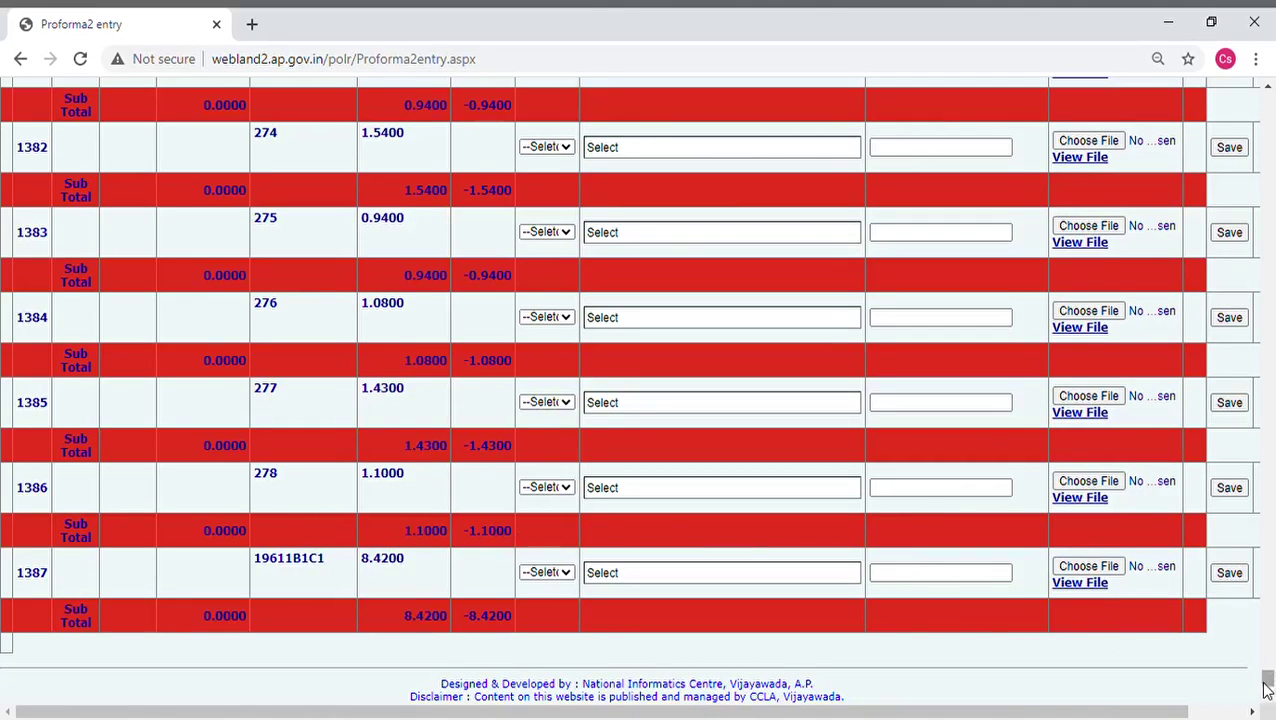
pyautogui.moveTo(1265, 683); pyautogui.dragTo(1173, 62)
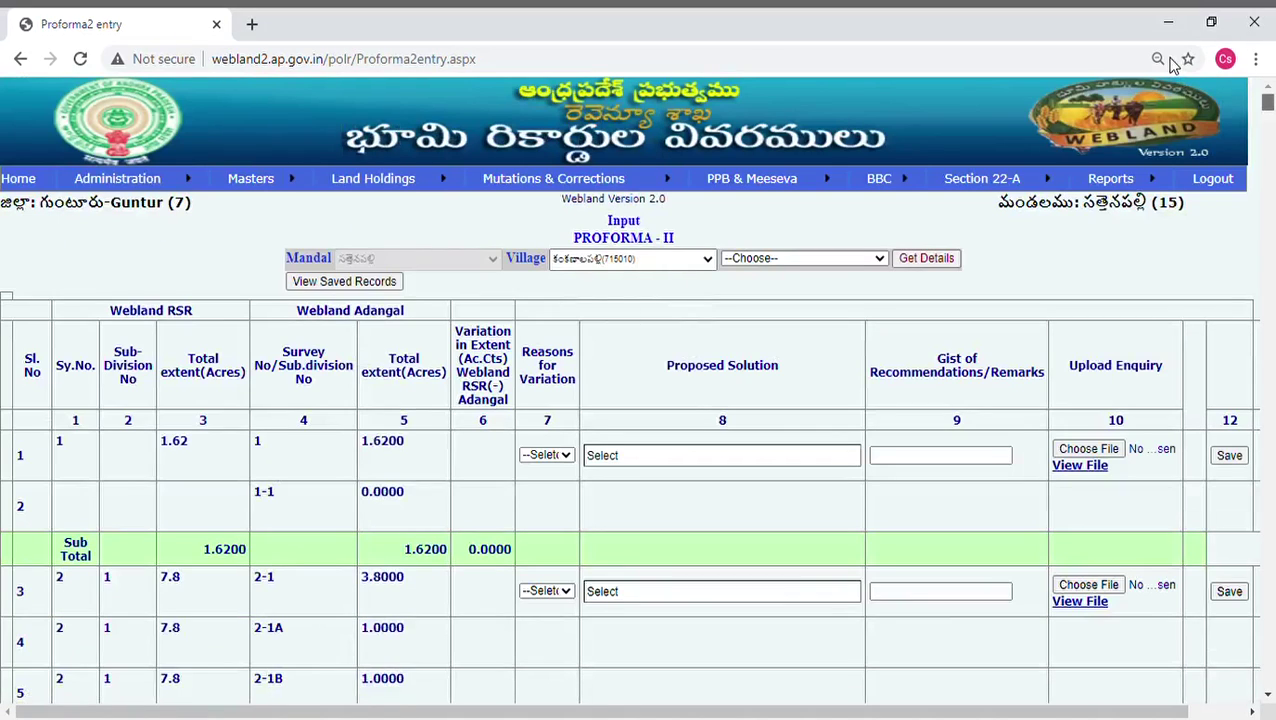
pyautogui.moveTo(638, 177)
# - Examine the subtotal rows from survey number 1 to 18, comparing the Webland RSR extents with the Adangal extents
pyautogui.moveTo(1268, 698); pyautogui.dragTo(1268, 700)
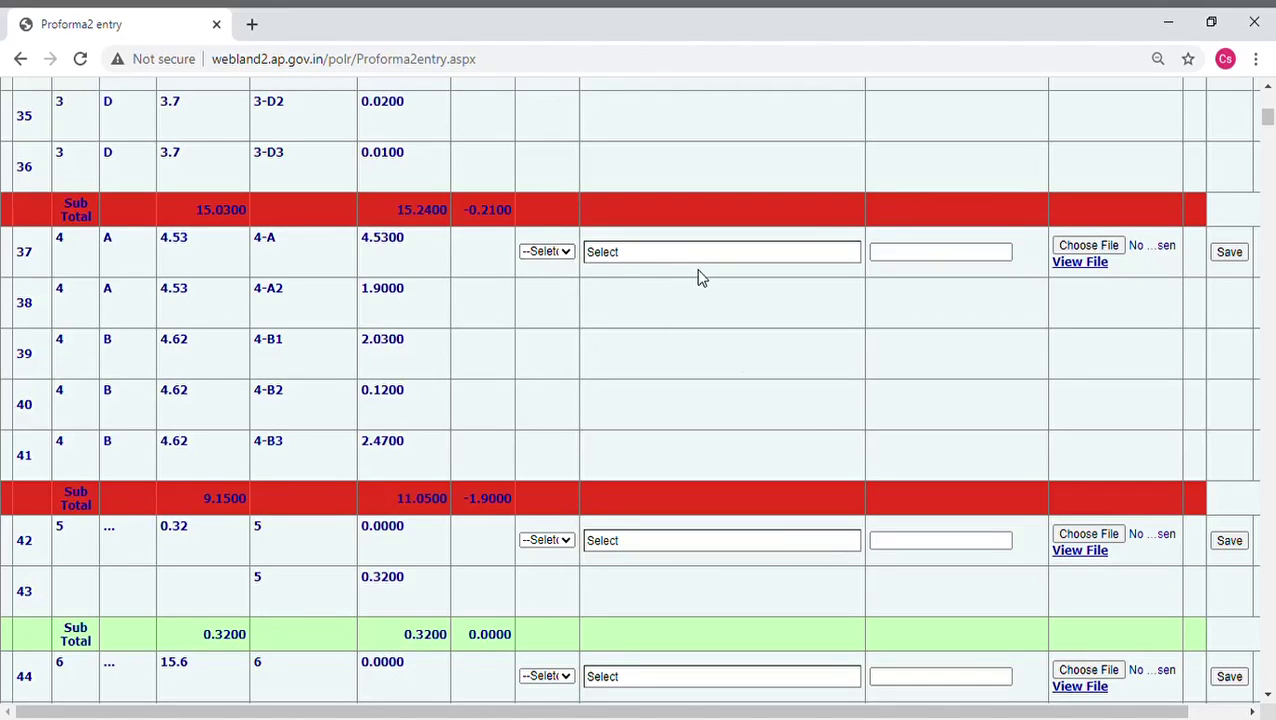
pyautogui.click(955, 255)
pyautogui.scroll(-10, 1268, 696)
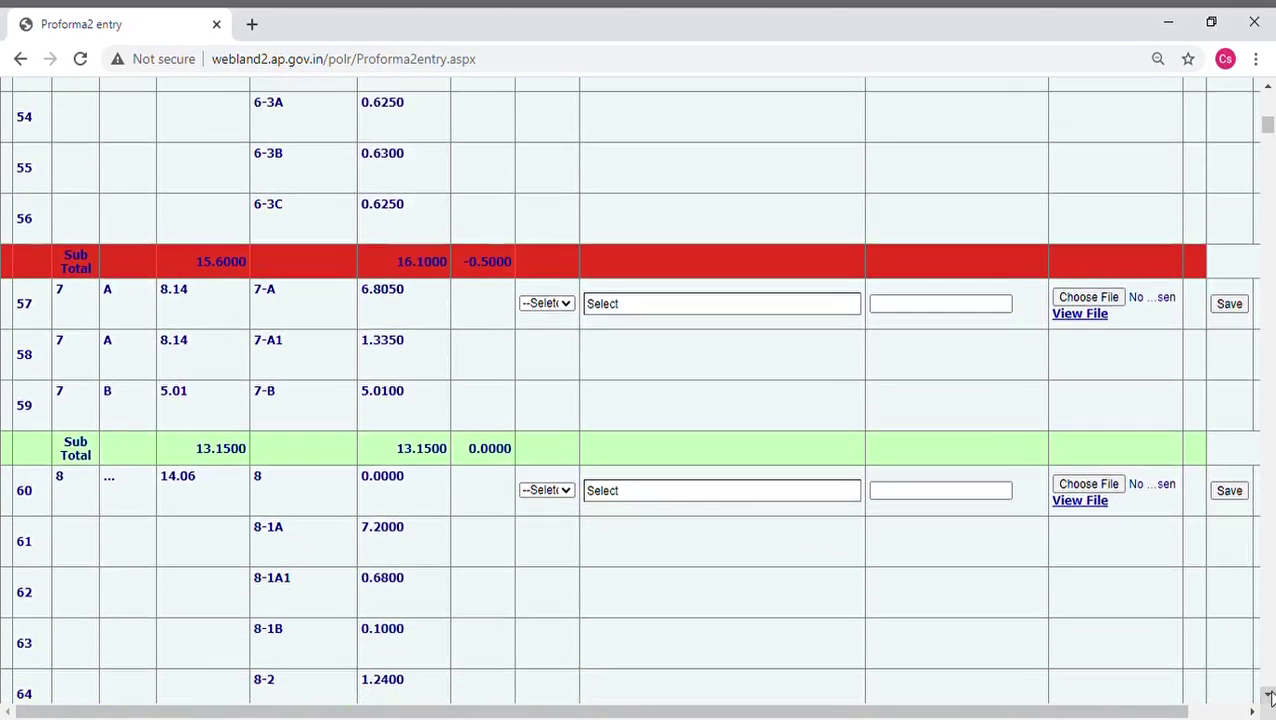
pyautogui.click(1267, 90)
pyautogui.scroll(5, 1267, 90)
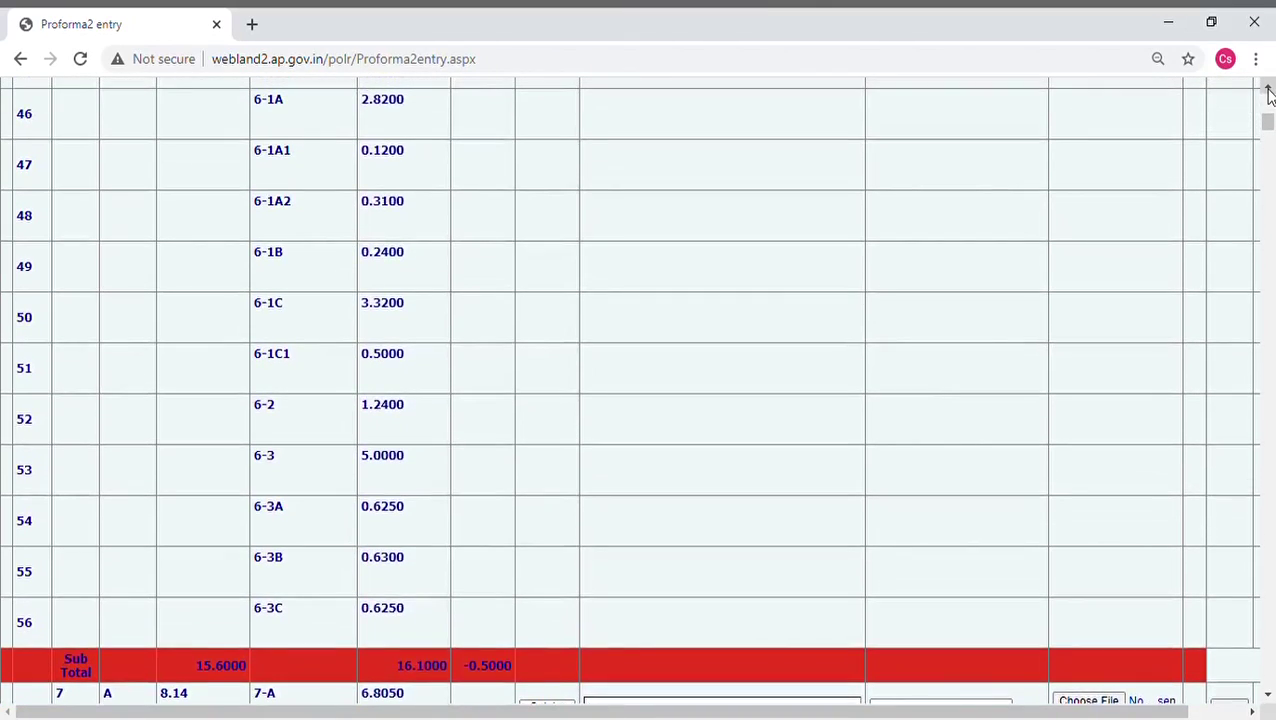
pyautogui.click(1268, 93)
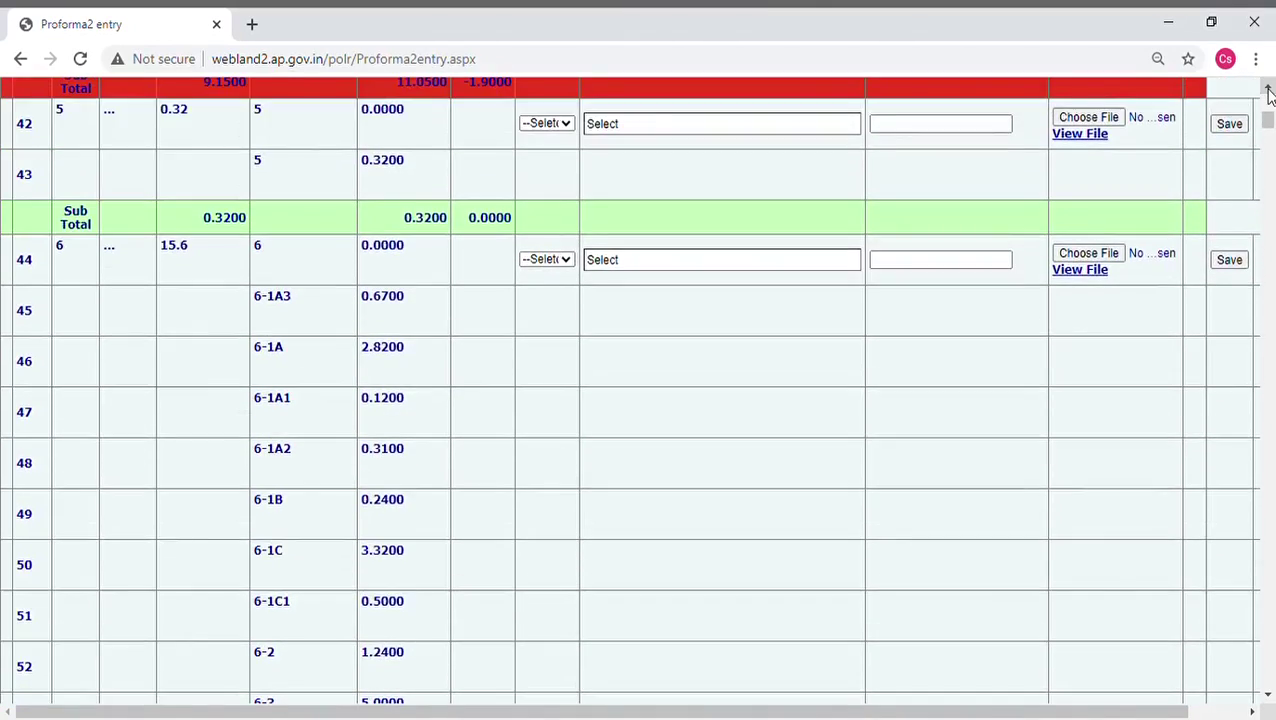
pyautogui.click(1268, 697)
pyautogui.click(1268, 697)
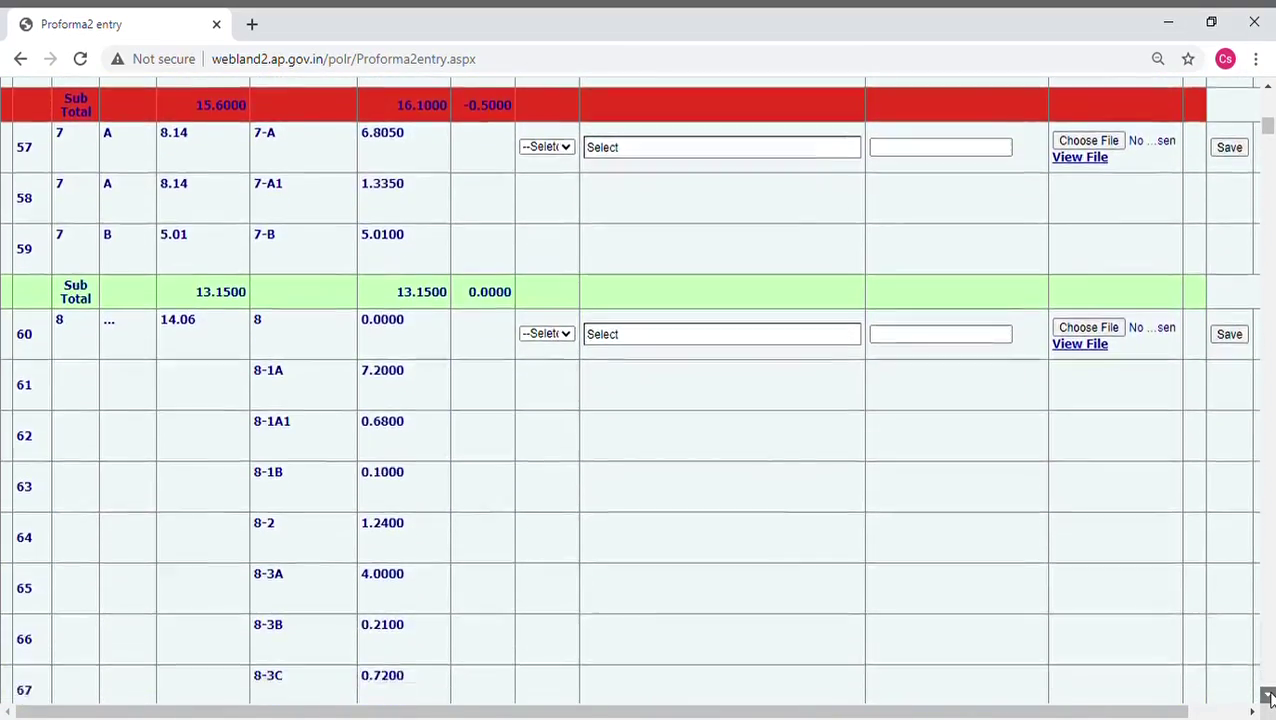
pyautogui.click(1268, 697)
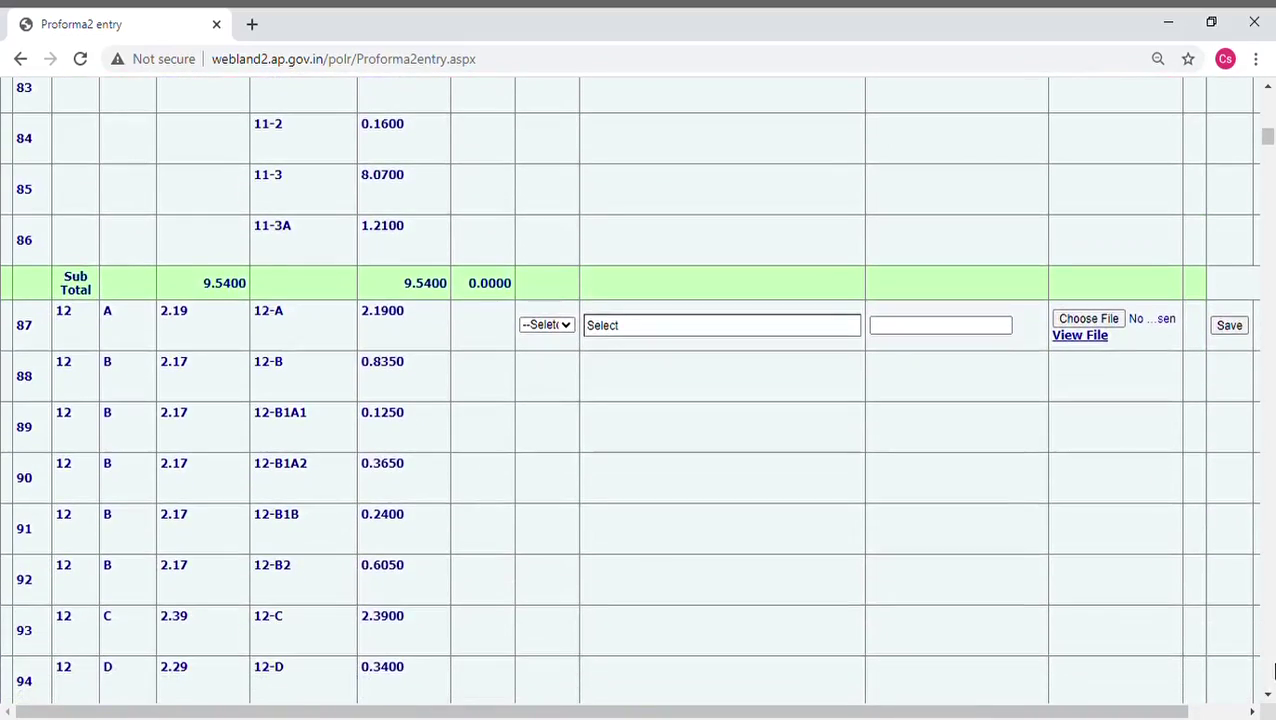
pyautogui.click(1268, 697)
pyautogui.click(1268, 697)
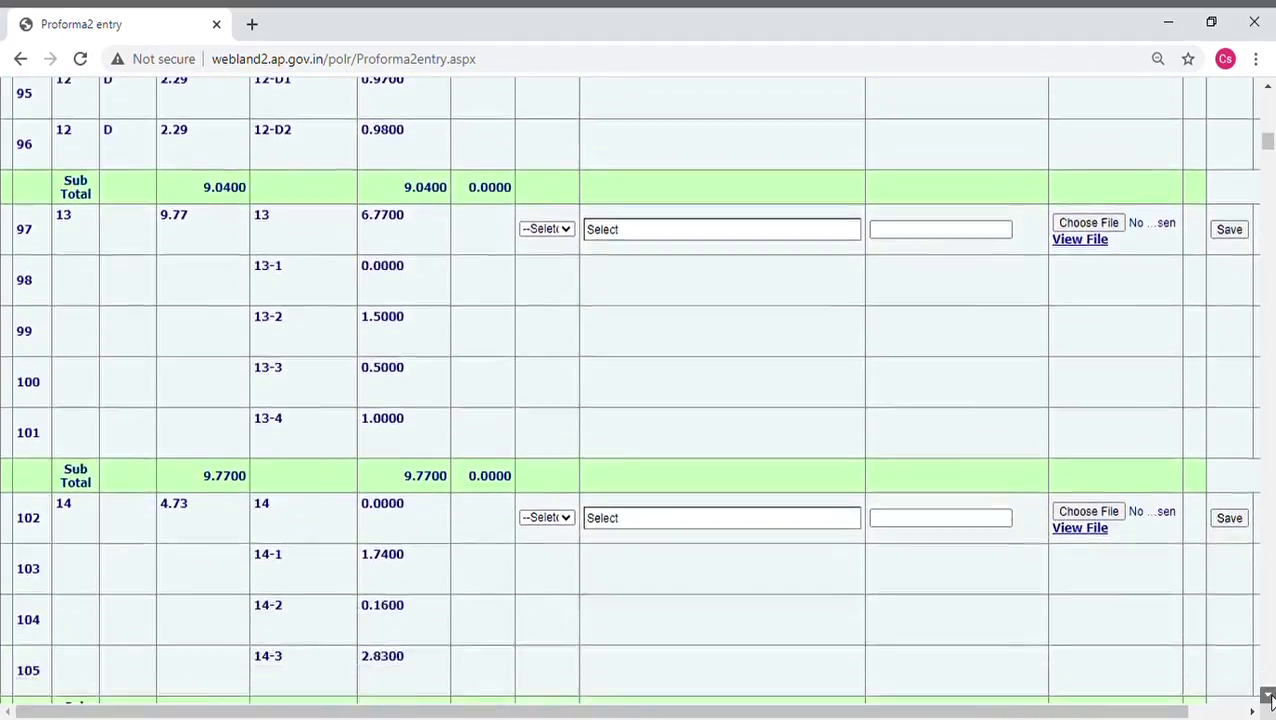
pyautogui.click(1268, 697)
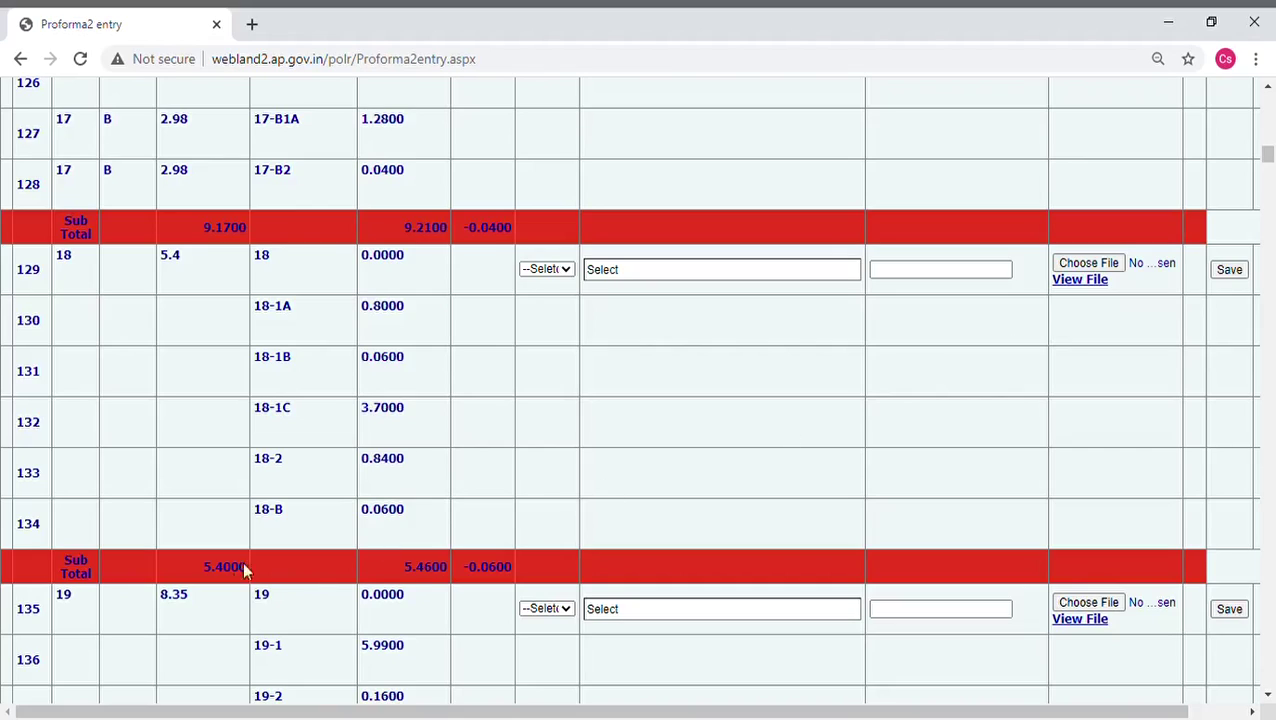
# - Compare the RSR and Adangal subtotals of survey number 18 and view its proposed solution options
pyautogui.moveTo(199, 576); pyautogui.dragTo(242, 580)
pyautogui.moveTo(403, 567); pyautogui.dragTo(448, 573)
pyautogui.click(782, 271)
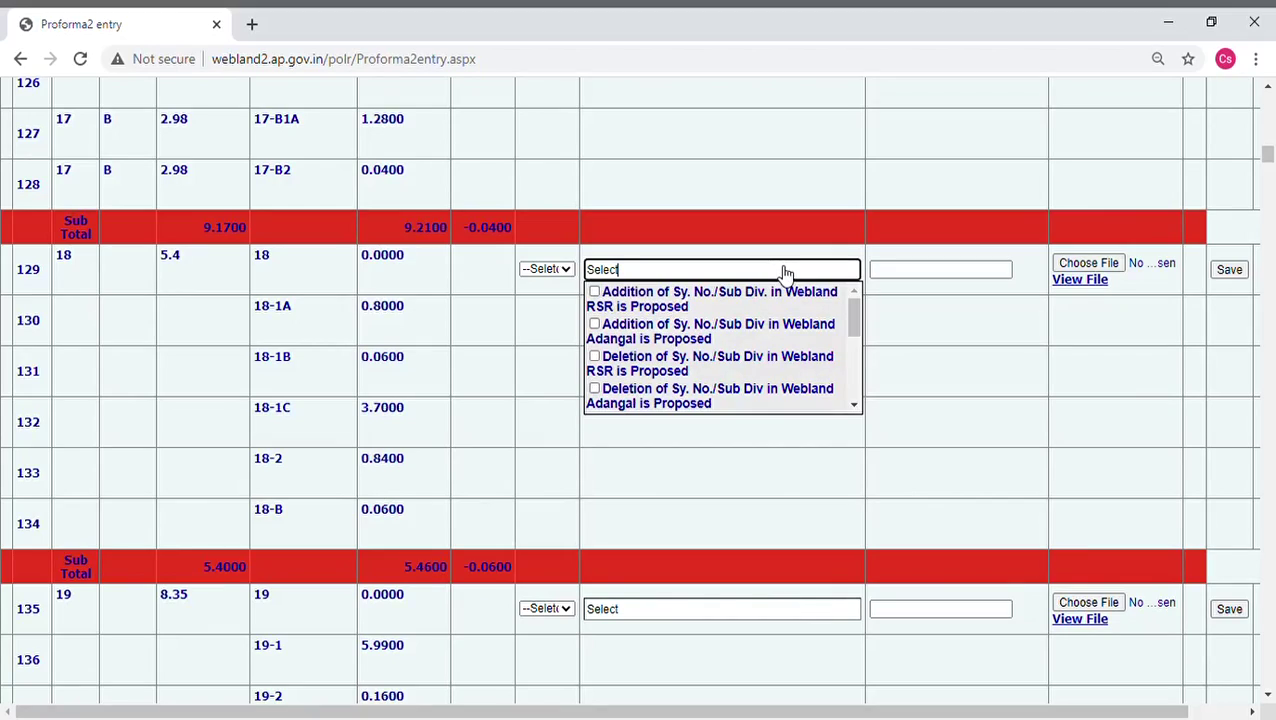
pyautogui.click(558, 278)
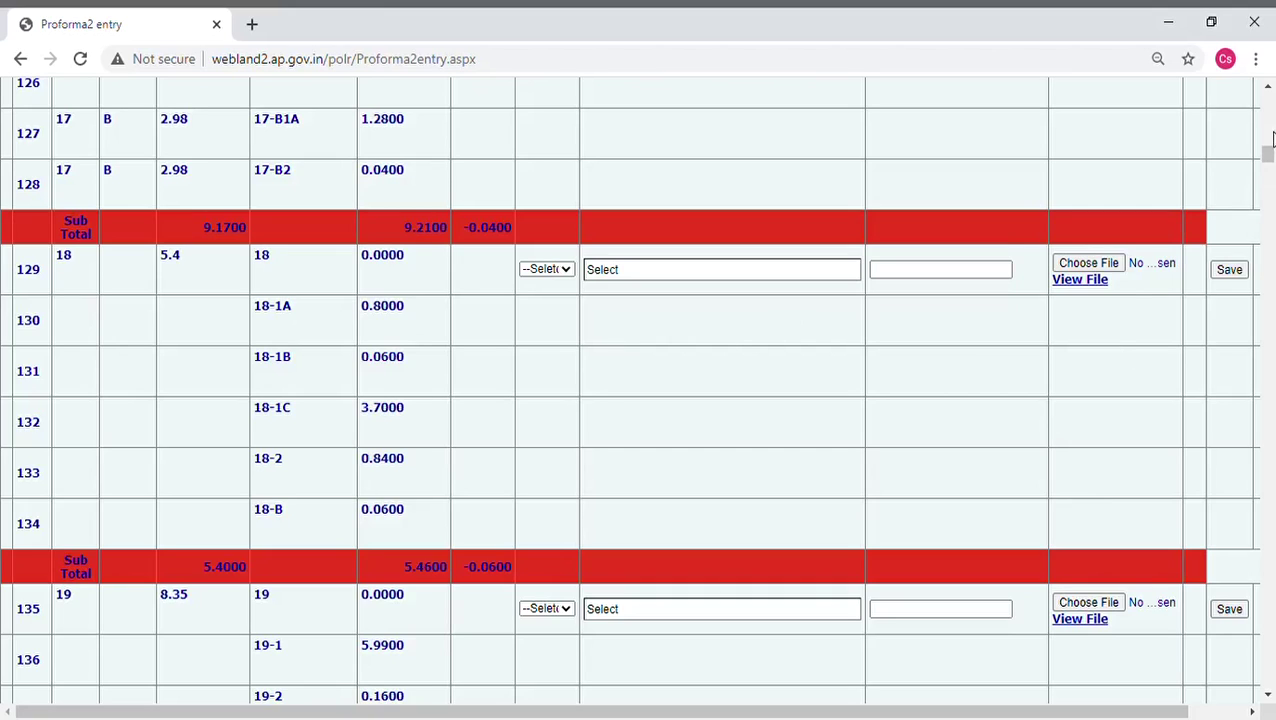
# - Look over the entries at the end of the list and return to survey numbers 17 and 18
pyautogui.moveTo(1272, 137); pyautogui.dragTo(1266, 690)
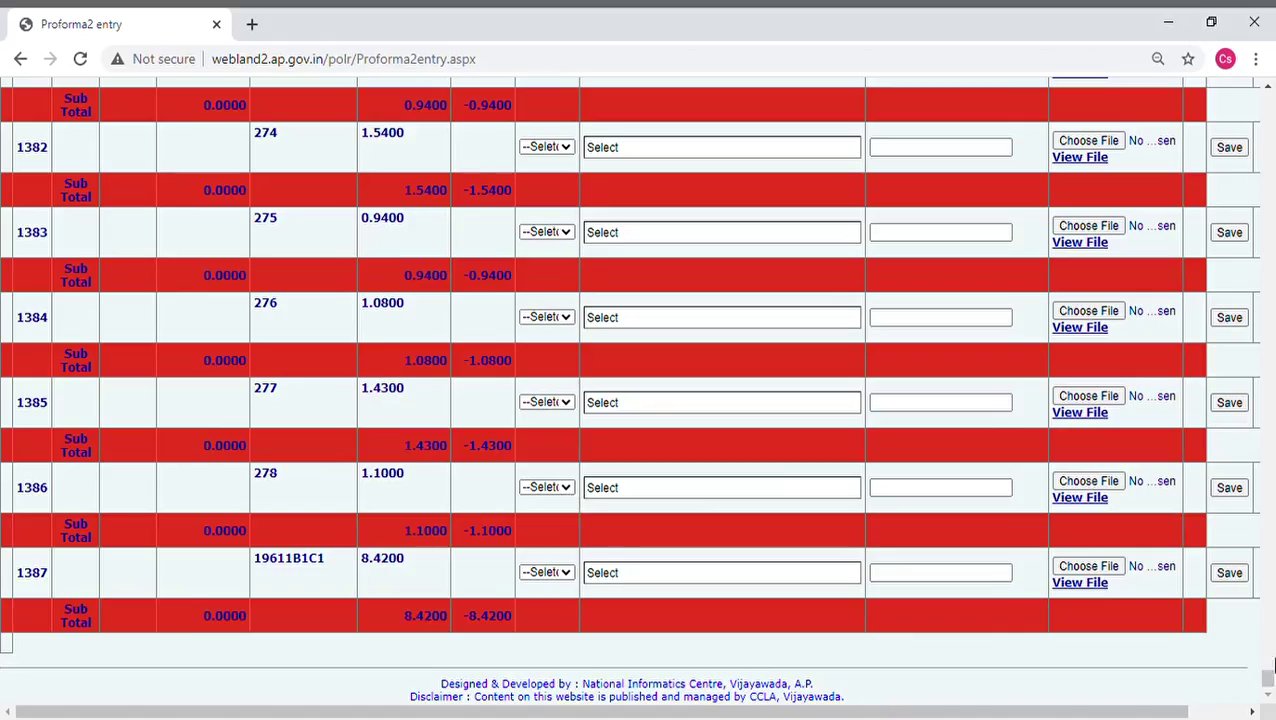
pyautogui.scroll(3, 1266, 678)
pyautogui.moveTo(1266, 678); pyautogui.dragTo(1137, 231)
pyautogui.press('End')
pyautogui.moveTo(1270, 668); pyautogui.dragTo(1268, 160)
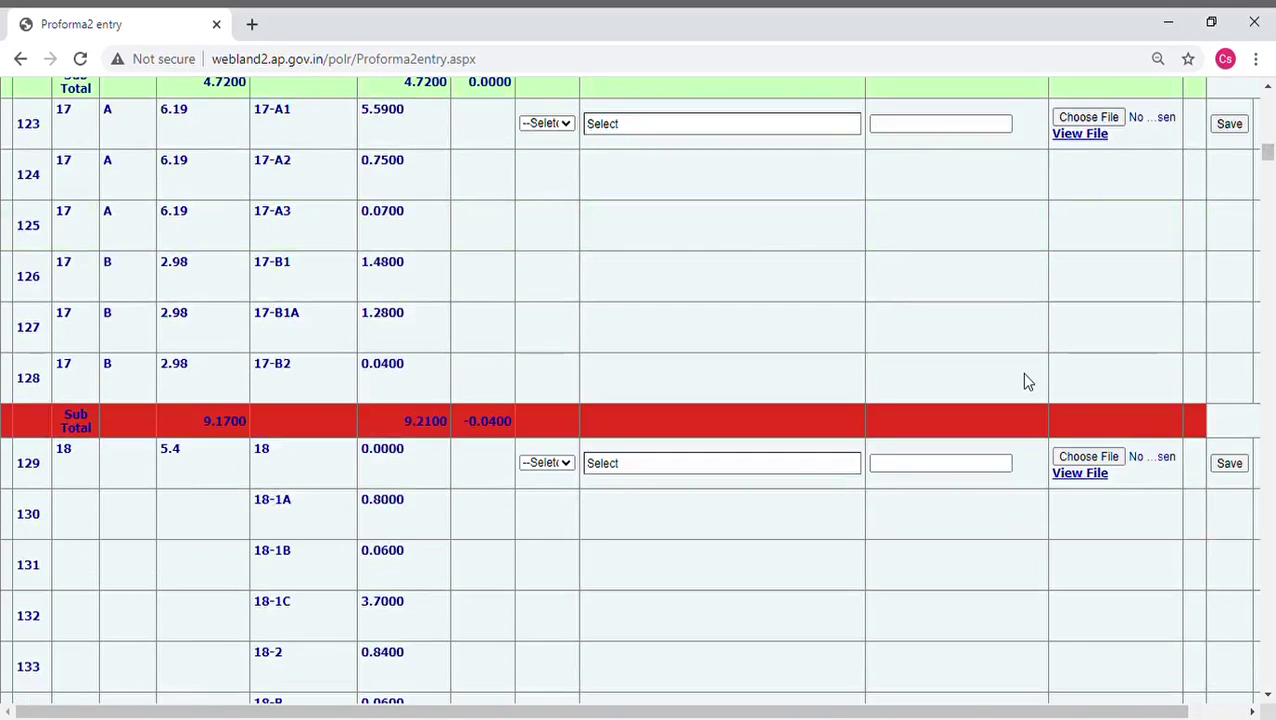
# - Set the reason for variation of survey number 18 to the Survey option and review its proposed solution options
pyautogui.click(1267, 694)
pyautogui.click(1267, 694)
pyautogui.click(1267, 694)
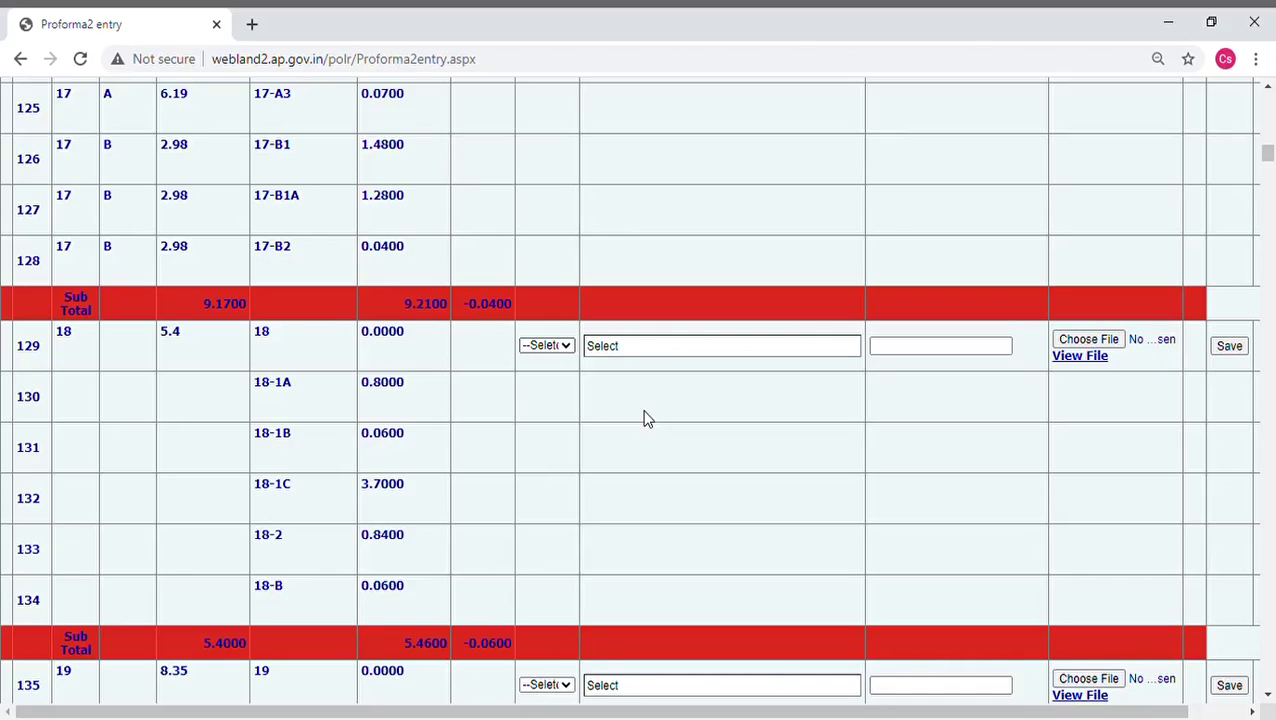
pyautogui.click(706, 350)
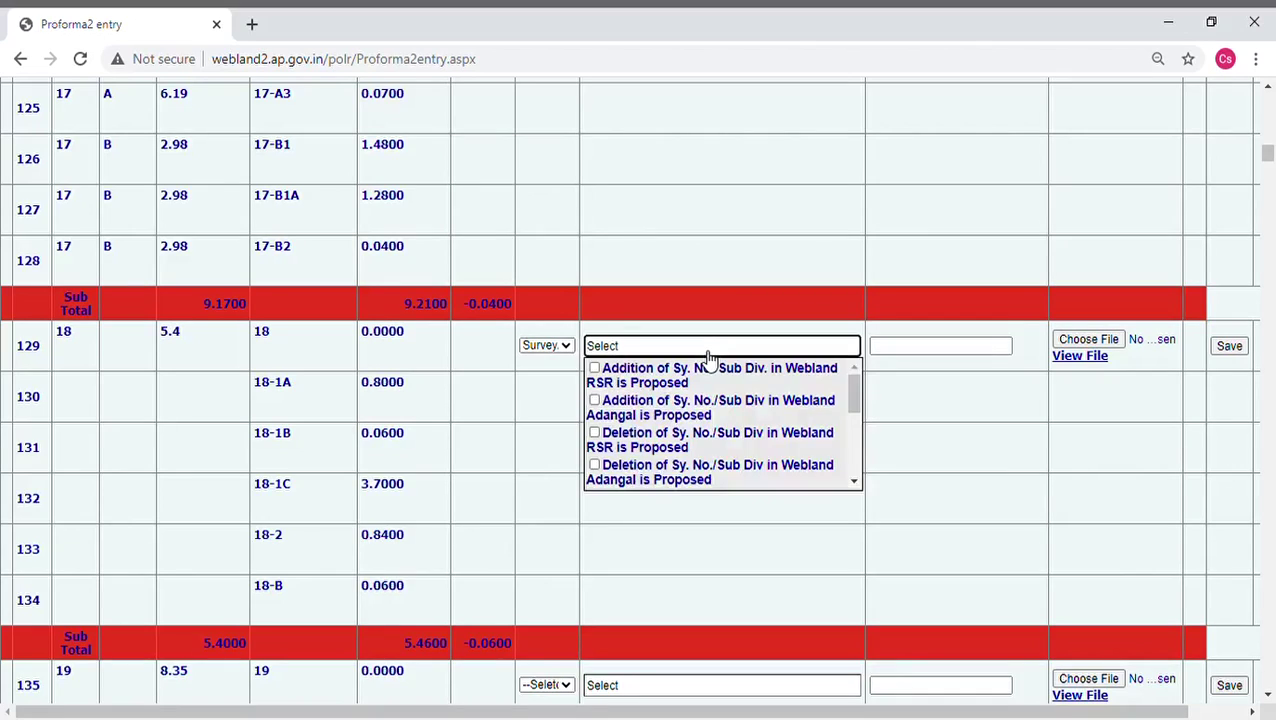
pyautogui.click(855, 483)
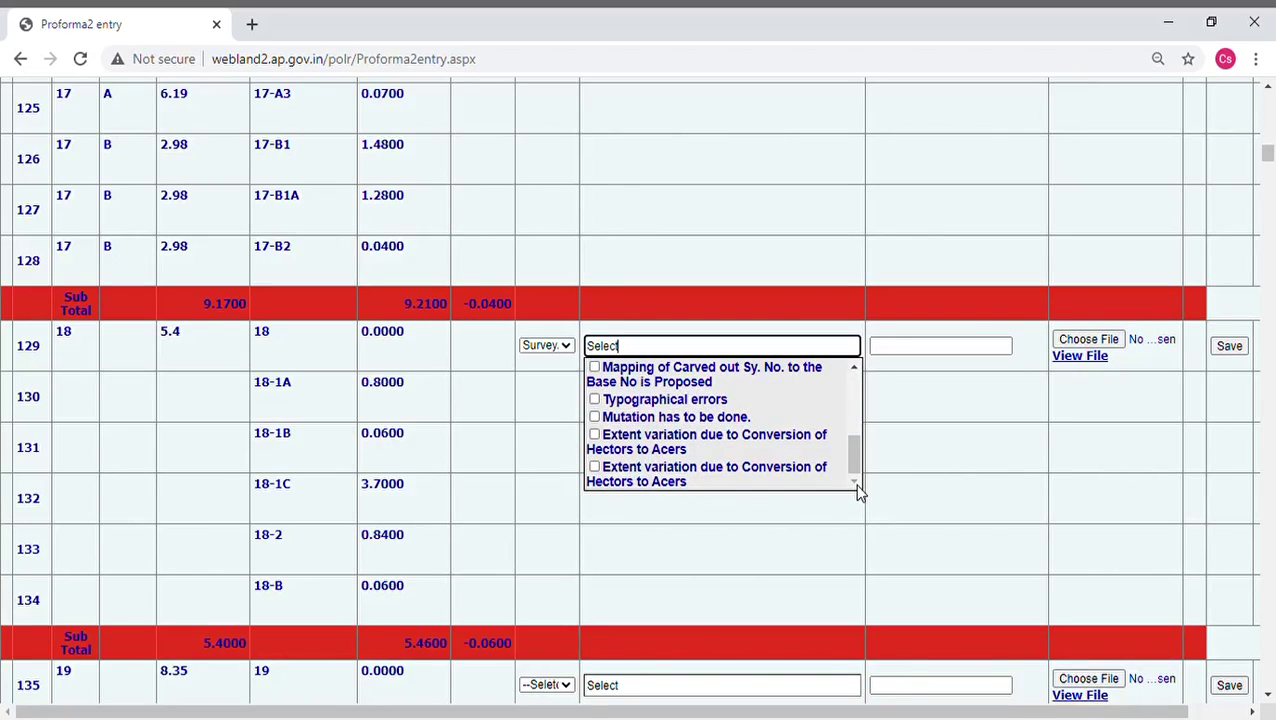
pyautogui.moveTo(856, 455); pyautogui.dragTo(865, 362)
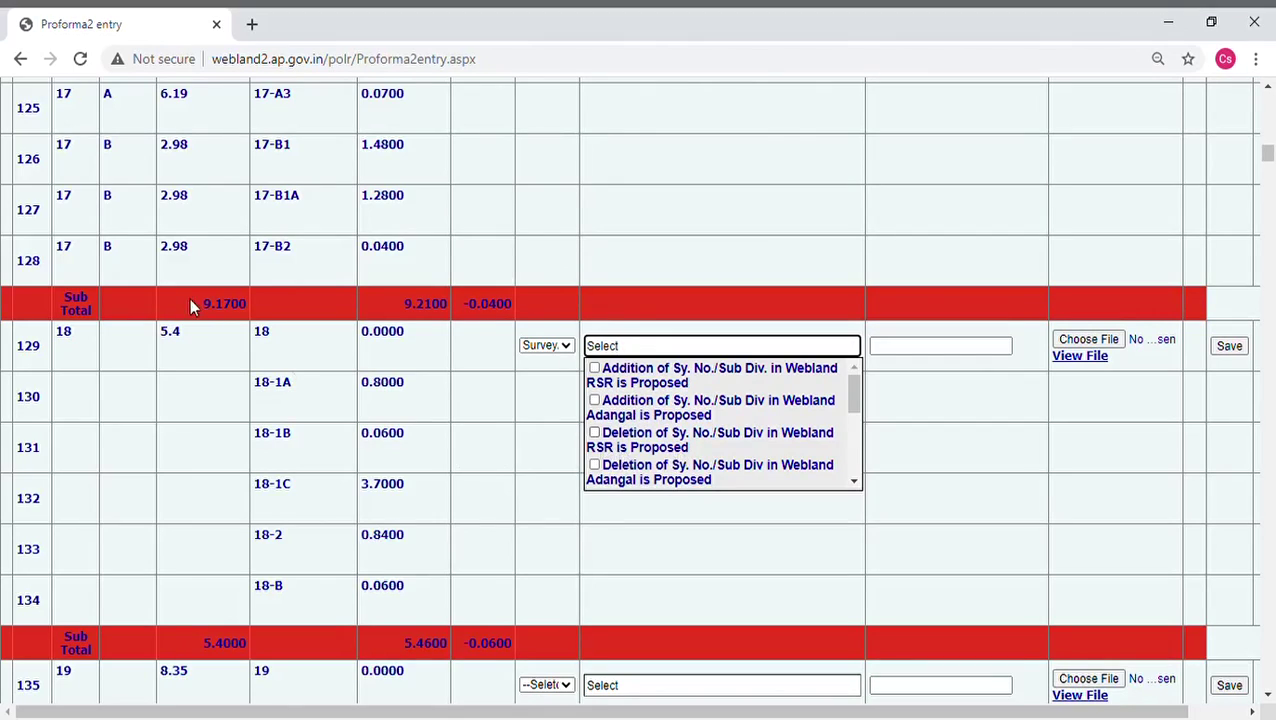
# - Mark "Deletion of Sy. No./Sub Div in Webland Adangal is Proposed" as the proposed solution for survey number 17
pyautogui.click(1266, 88)
pyautogui.click(1266, 88)
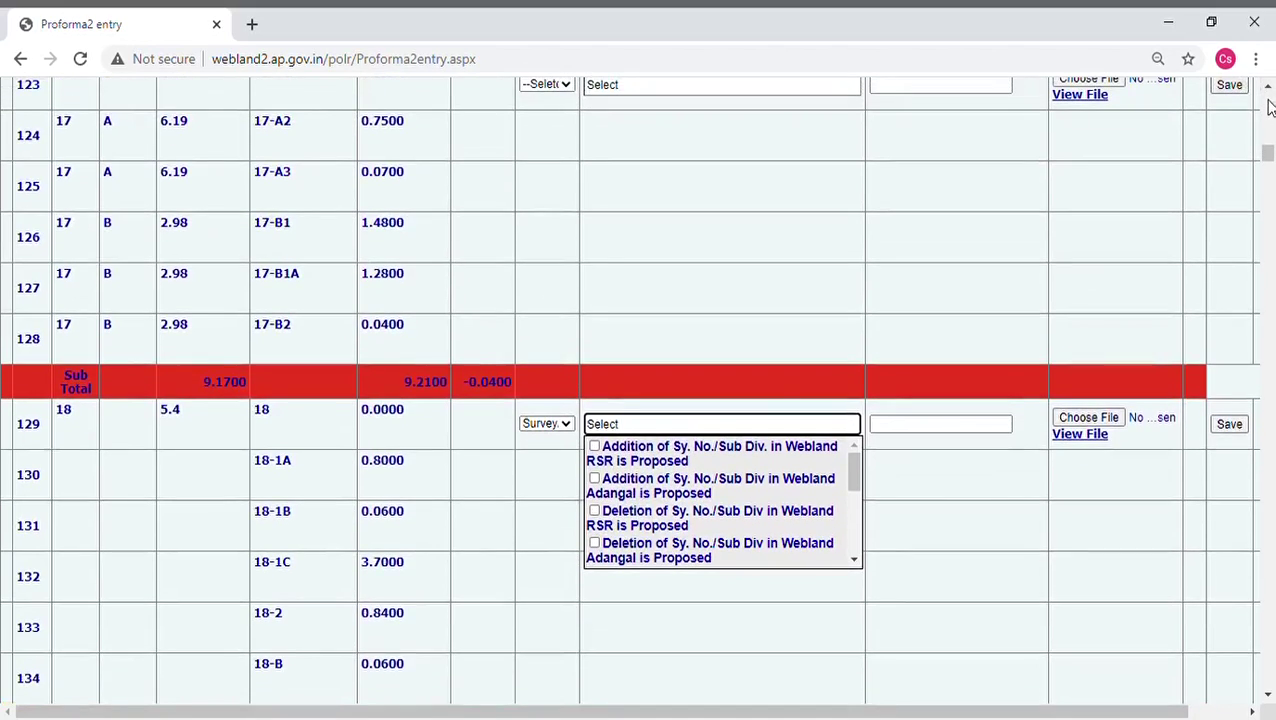
pyautogui.click(1266, 88)
pyautogui.click(1266, 88)
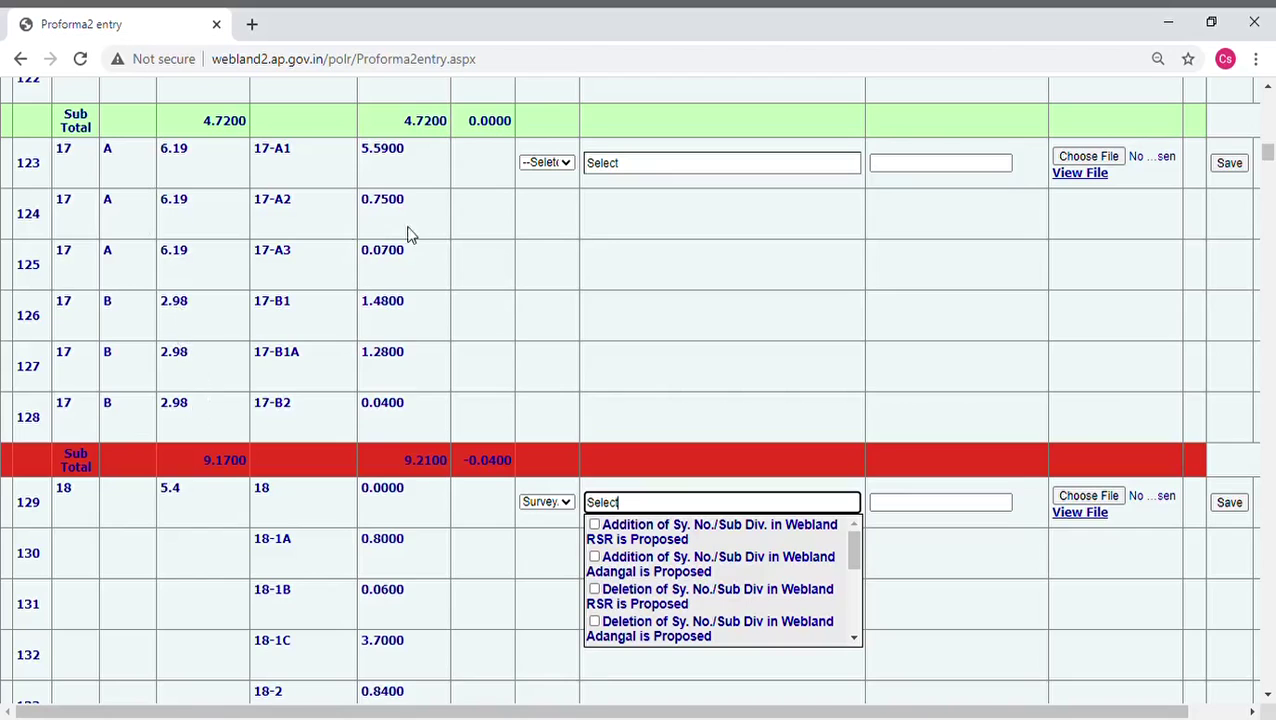
pyautogui.click(1268, 92)
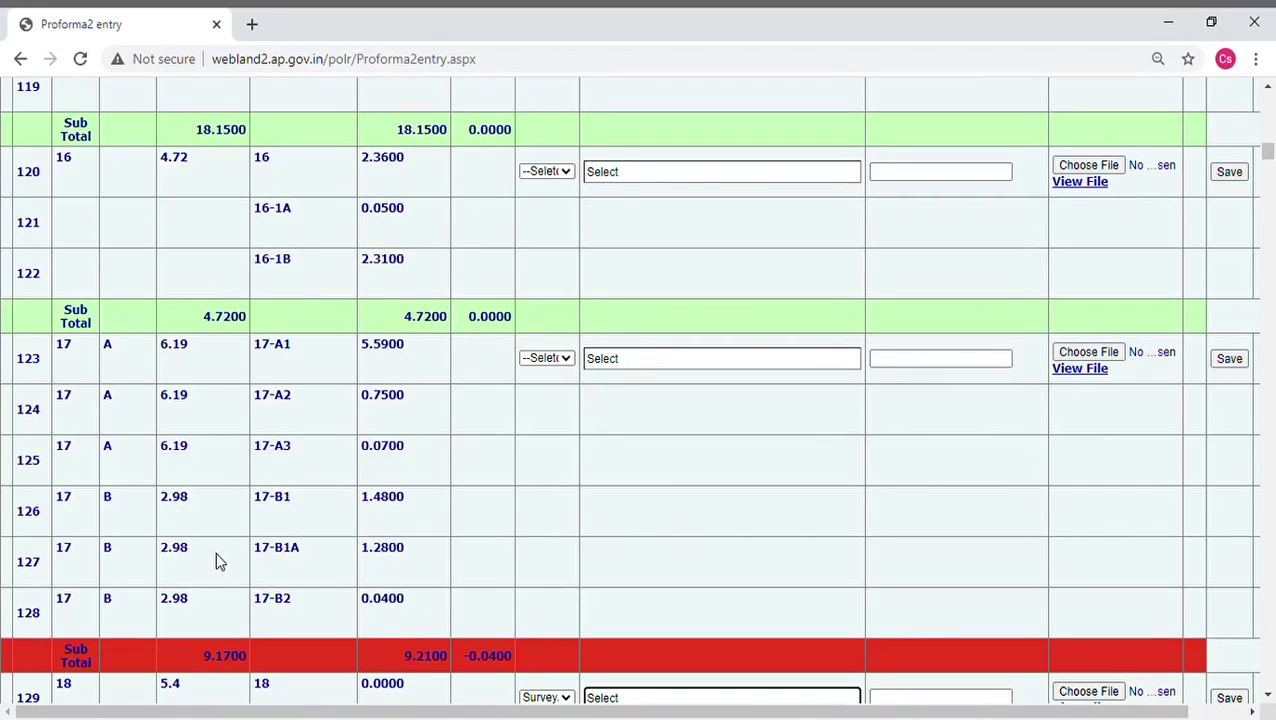
pyautogui.click(689, 363)
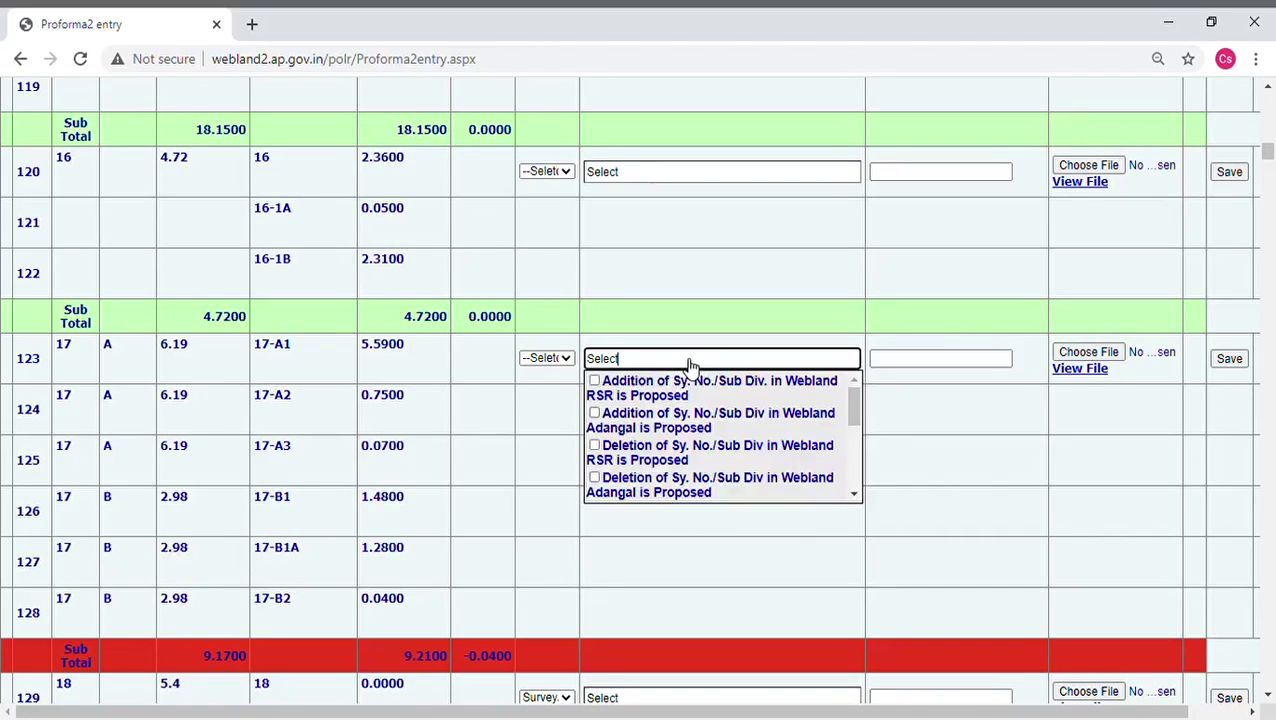
pyautogui.click(684, 461)
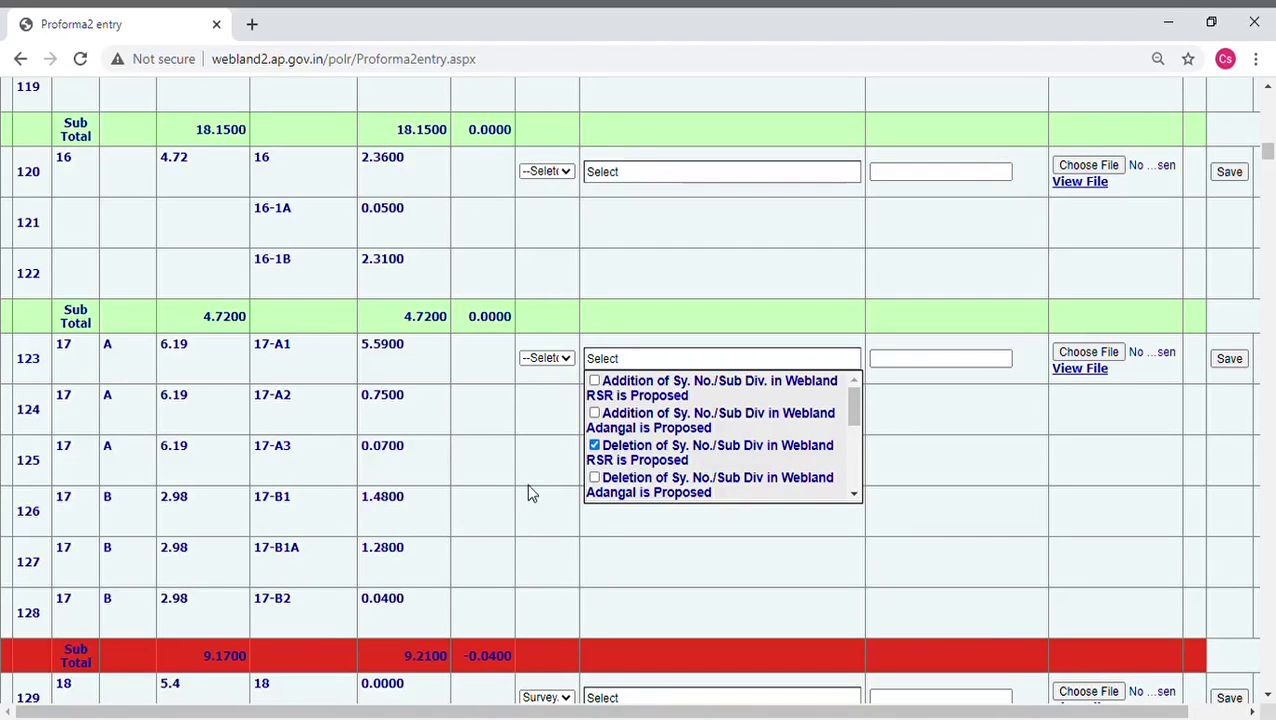
pyautogui.click(594, 446)
pyautogui.click(595, 479)
# - Check sub-division 17-B2 and its Adangal extent against the solution selected for survey number 17
pyautogui.moveTo(254, 607); pyautogui.dragTo(421, 607)
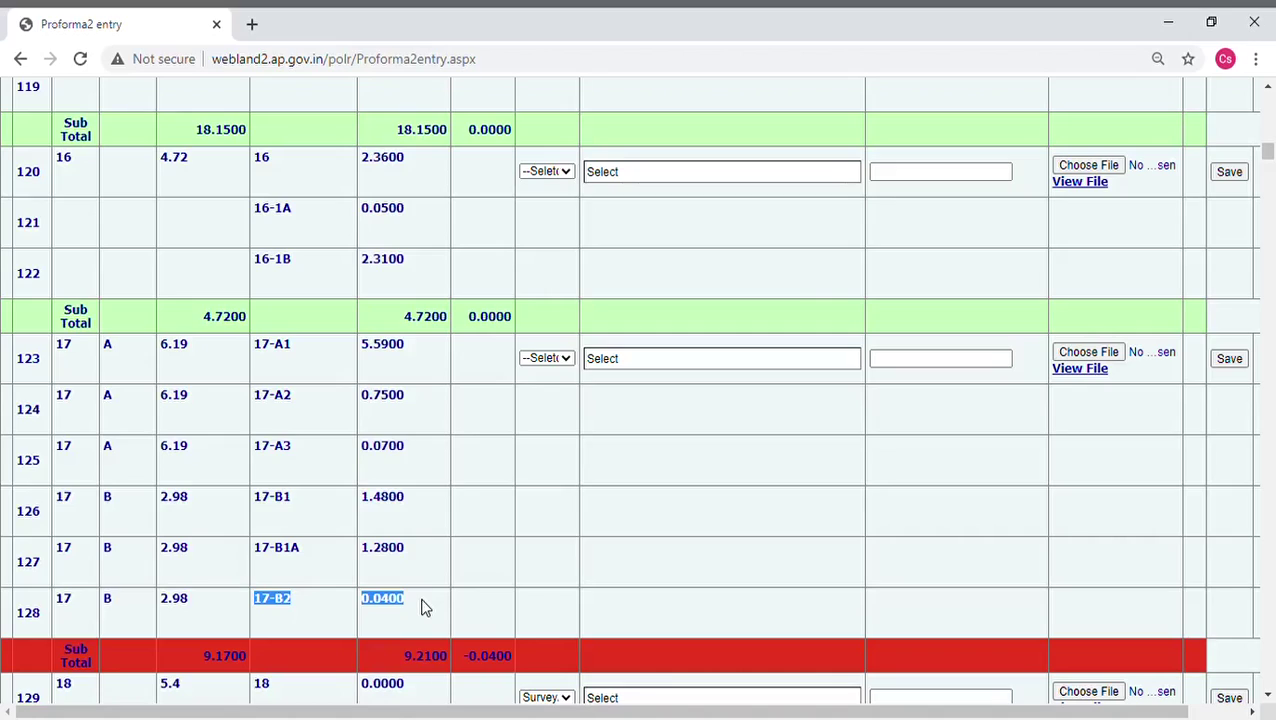
pyautogui.click(680, 366)
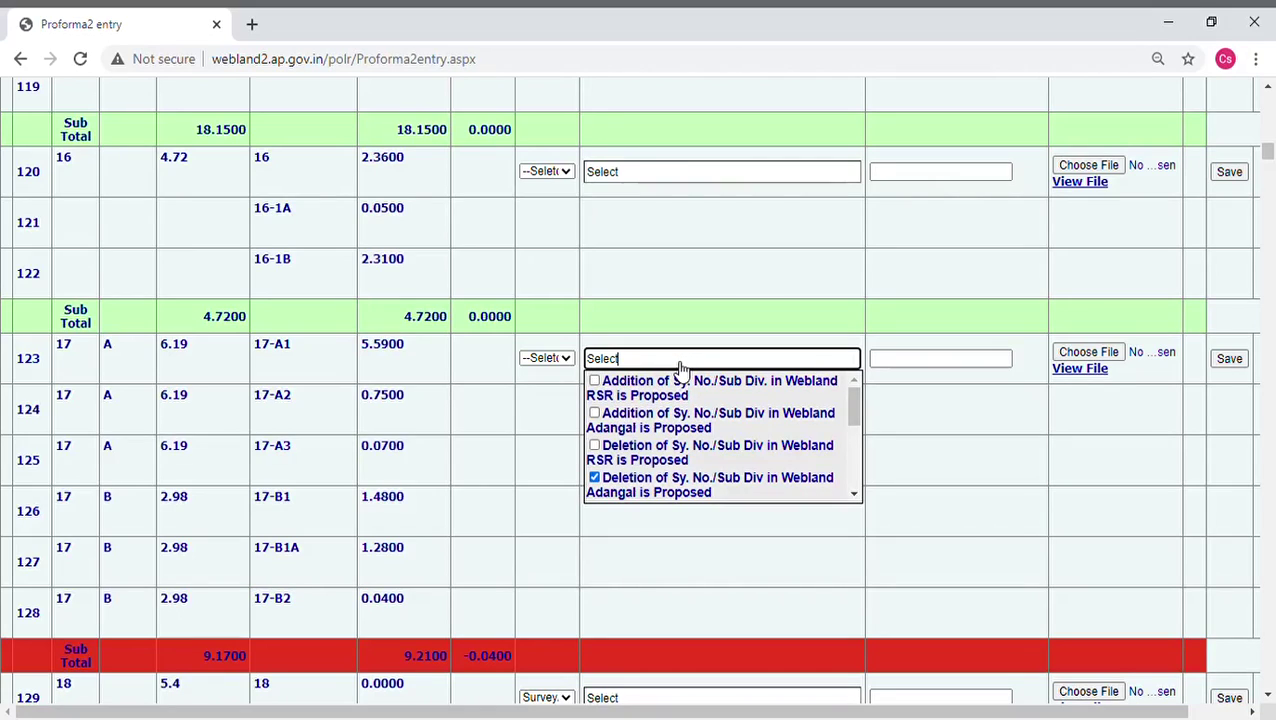
pyautogui.moveTo(411, 600); pyautogui.dragTo(237, 612)
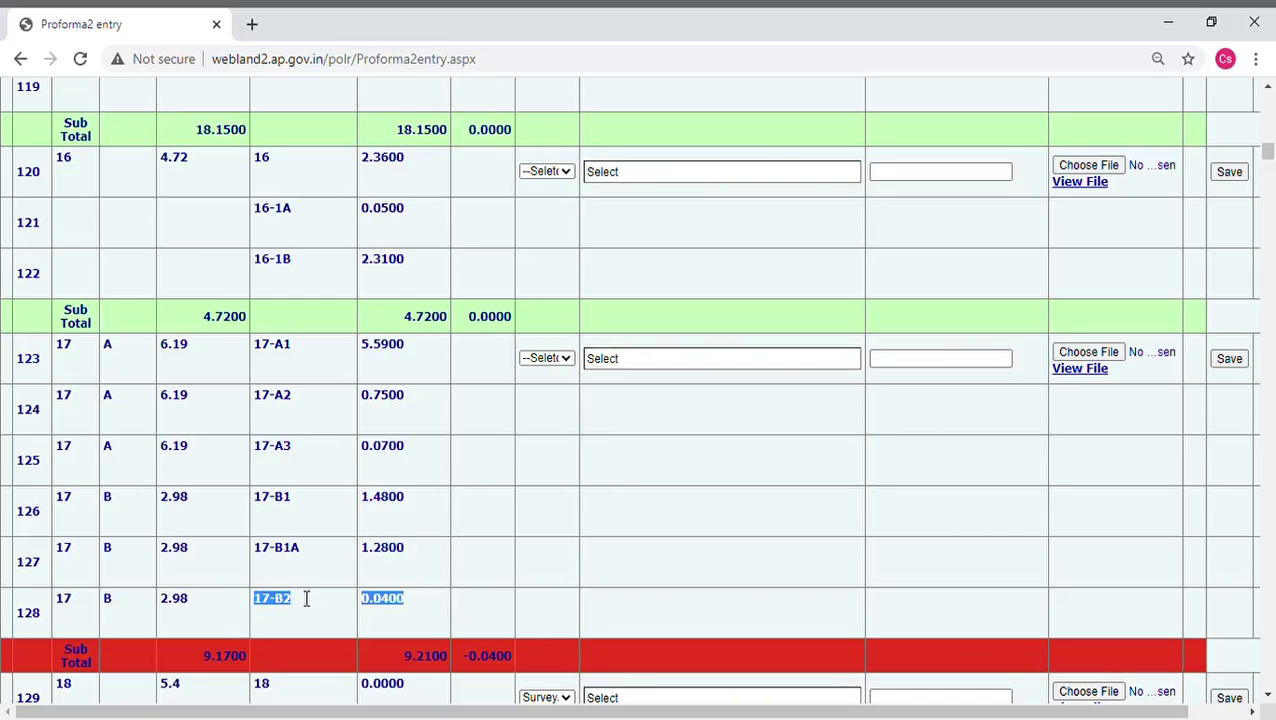
pyautogui.click(748, 360)
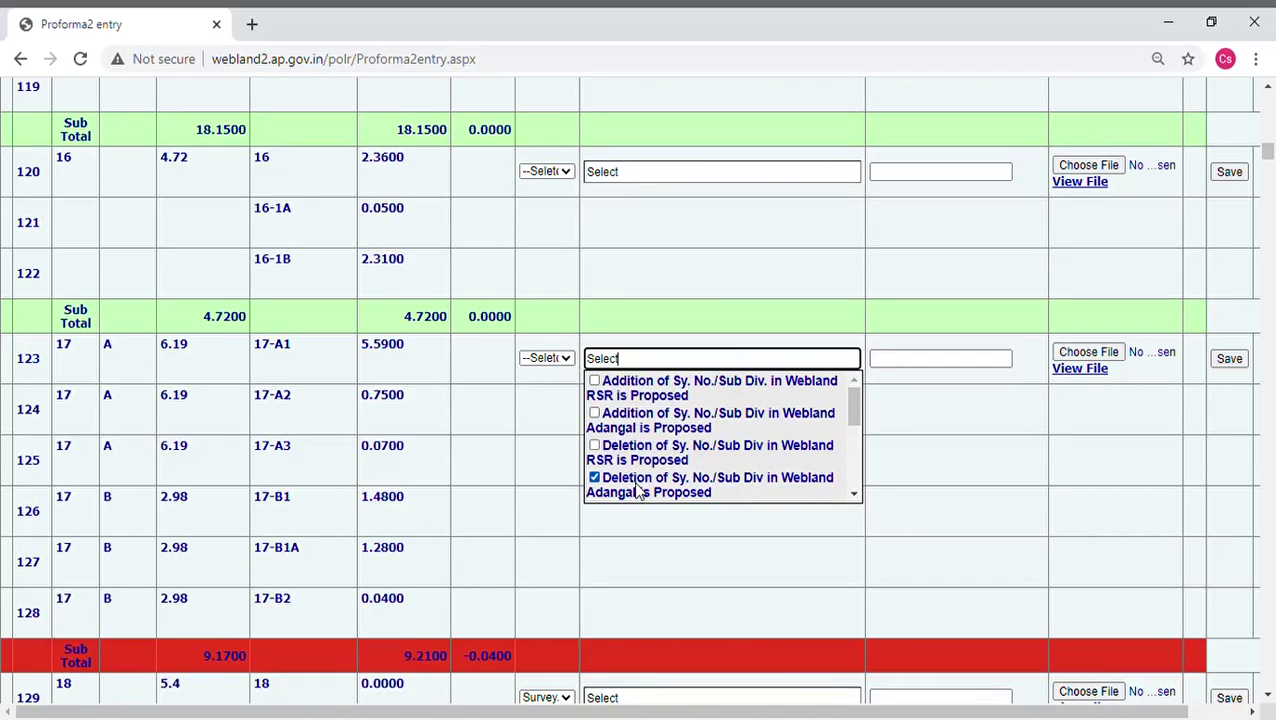
pyautogui.click(861, 497)
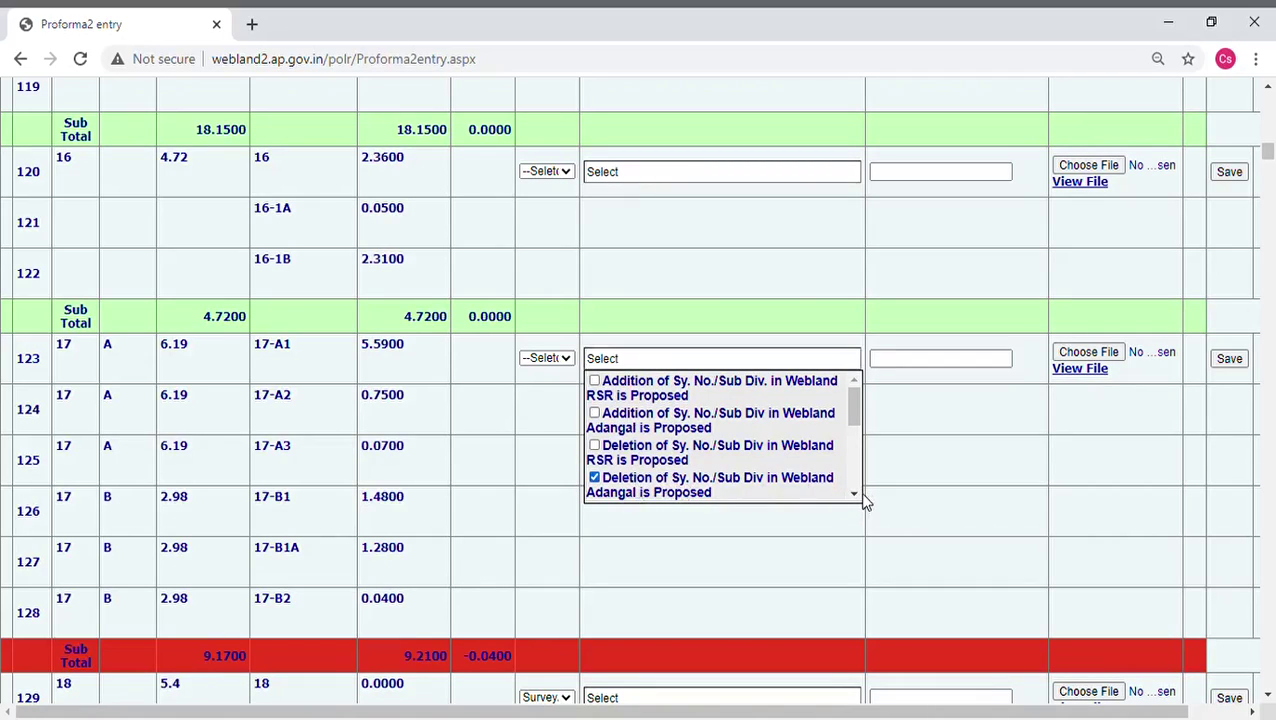
# - Try the "Extent Modification in Webland RSR is Proposed" option for survey number 17 and clear it again
pyautogui.scroll(-3, 853, 498)
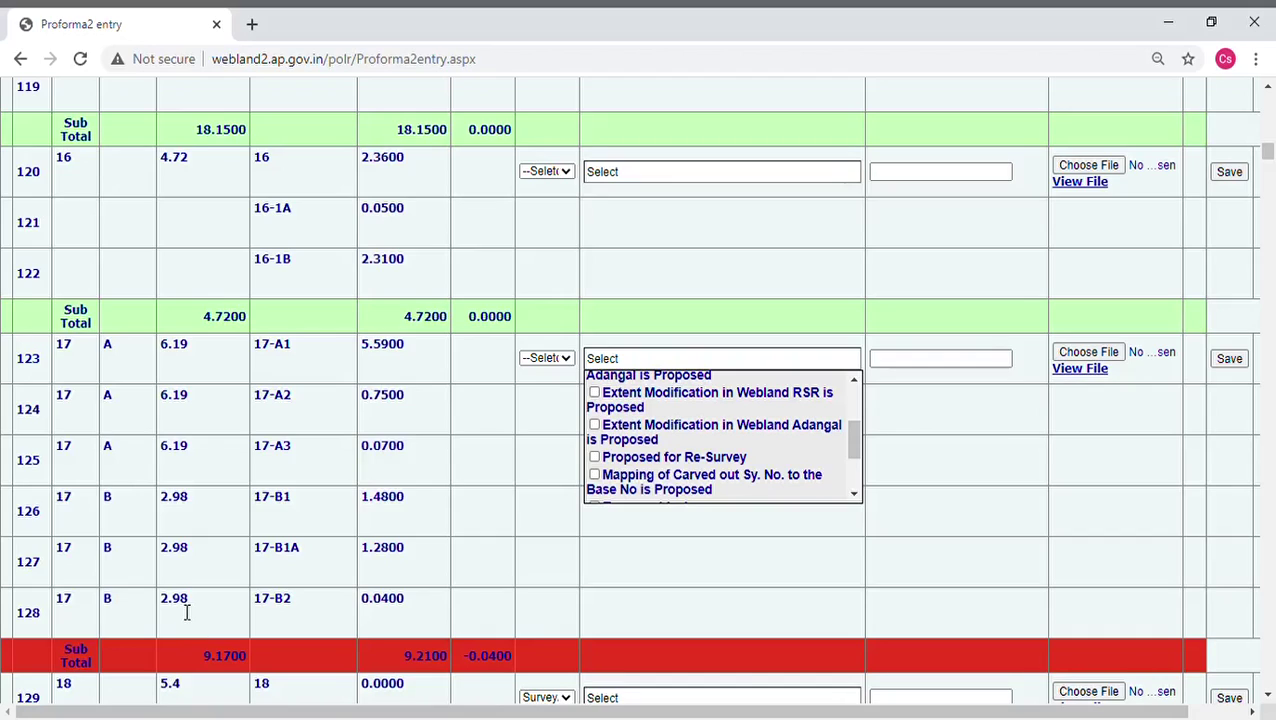
pyautogui.click(596, 395)
pyautogui.click(597, 395)
# - Check the extent of 17-B1A, try "Extent Modification in Webland Adangal is Proposed" for survey number 17, and clear that option again
pyautogui.moveTo(415, 558); pyautogui.dragTo(363, 563)
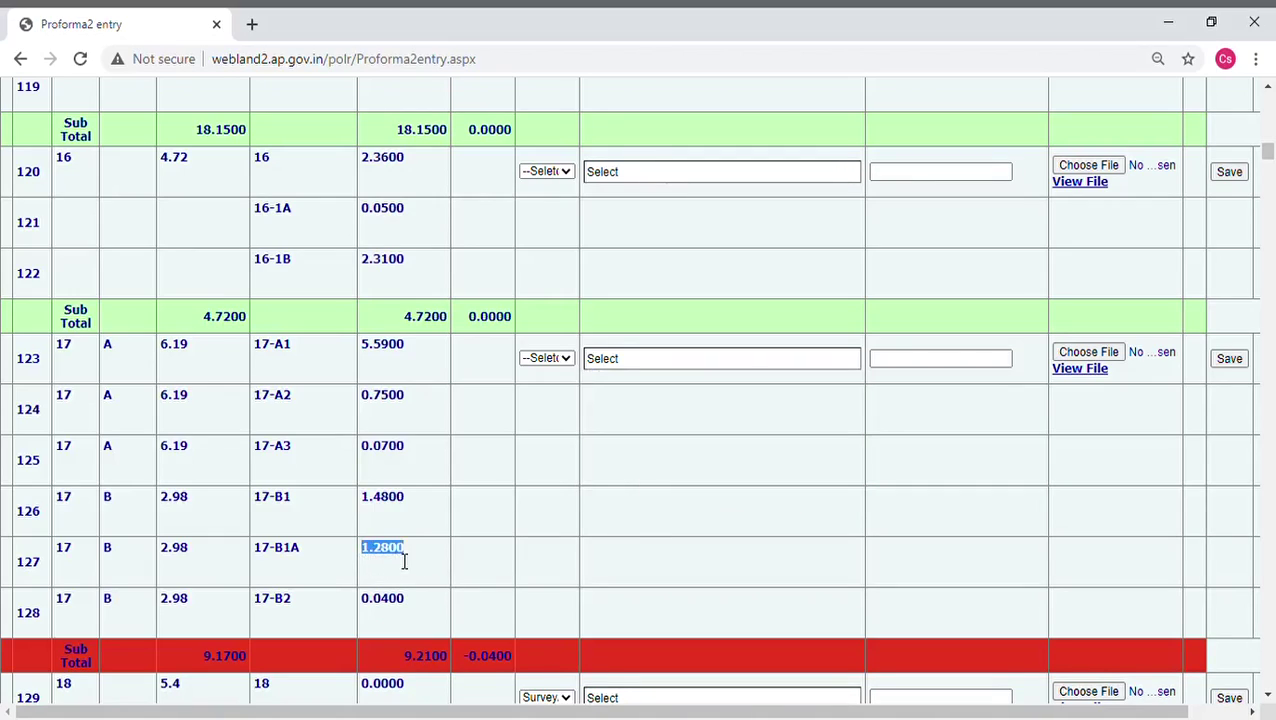
pyautogui.click(689, 362)
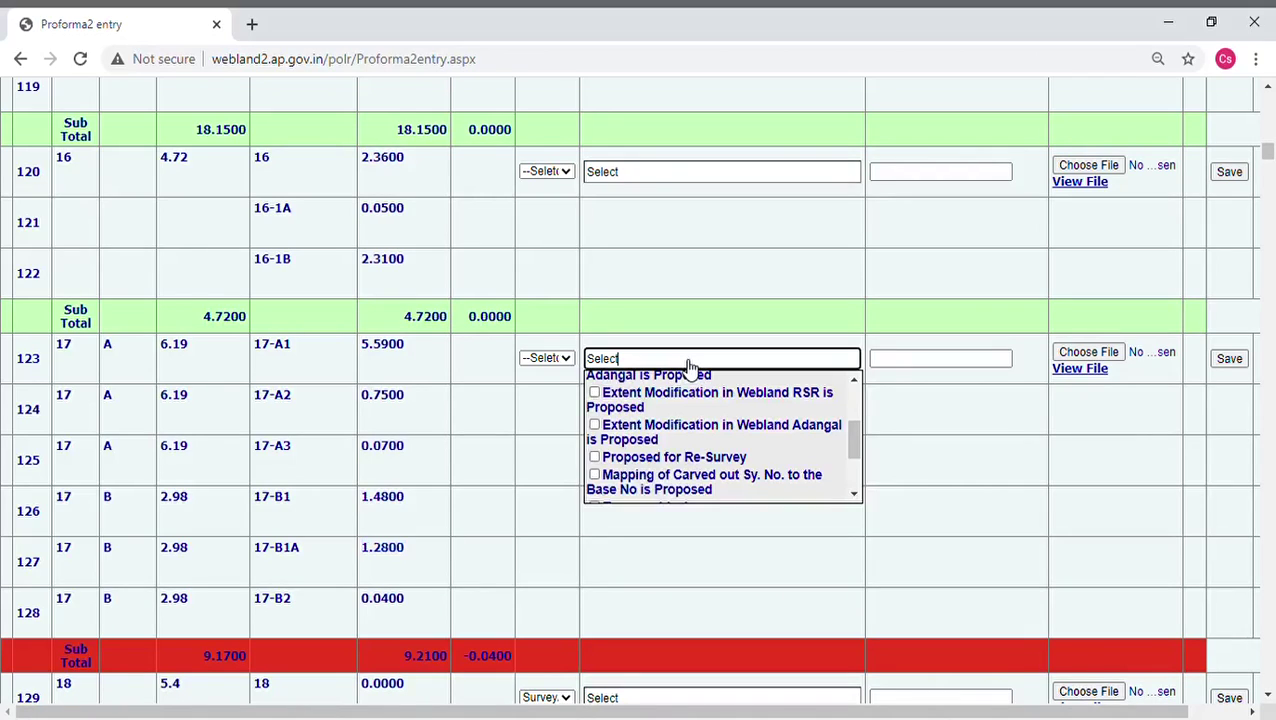
pyautogui.click(613, 440)
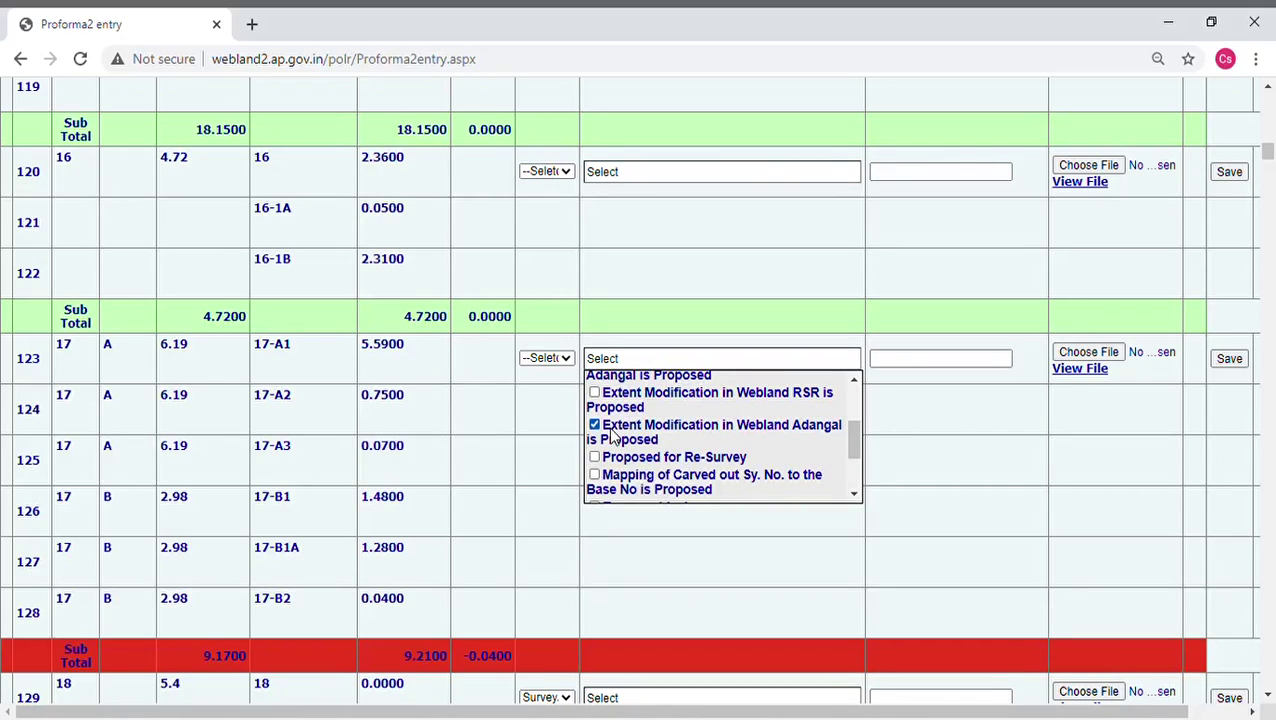
pyautogui.click(854, 496)
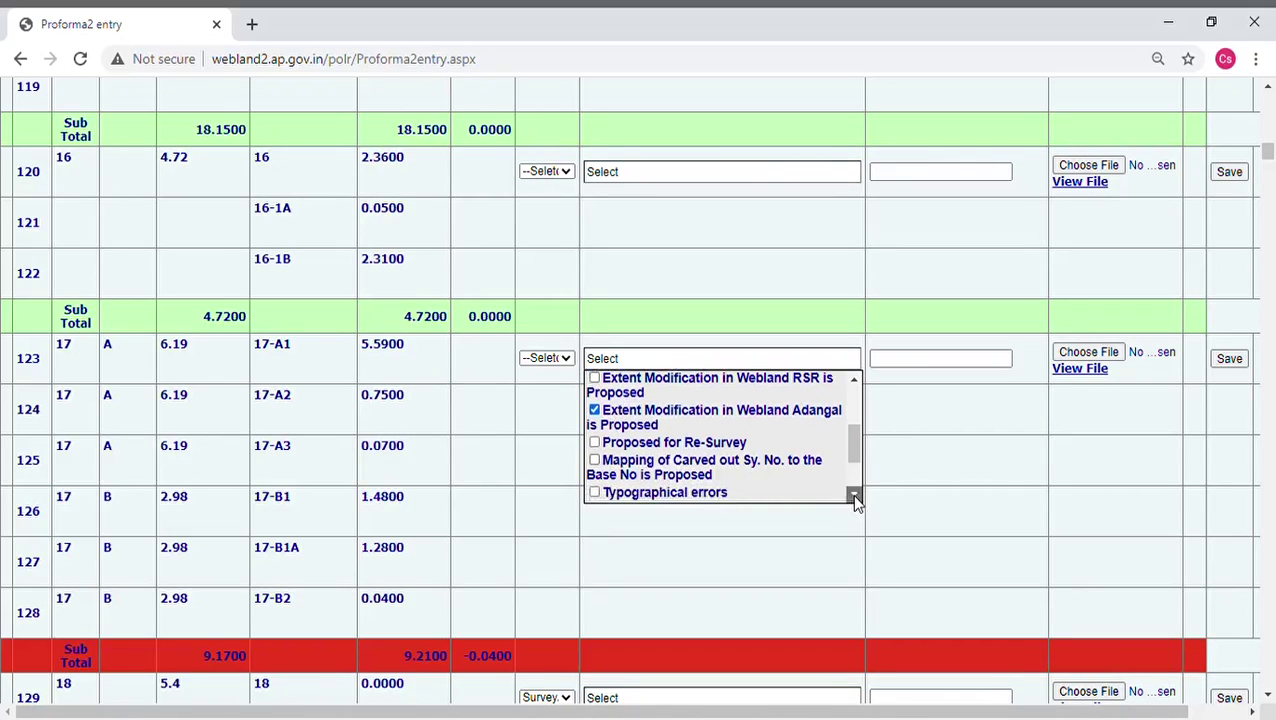
pyautogui.click(854, 496)
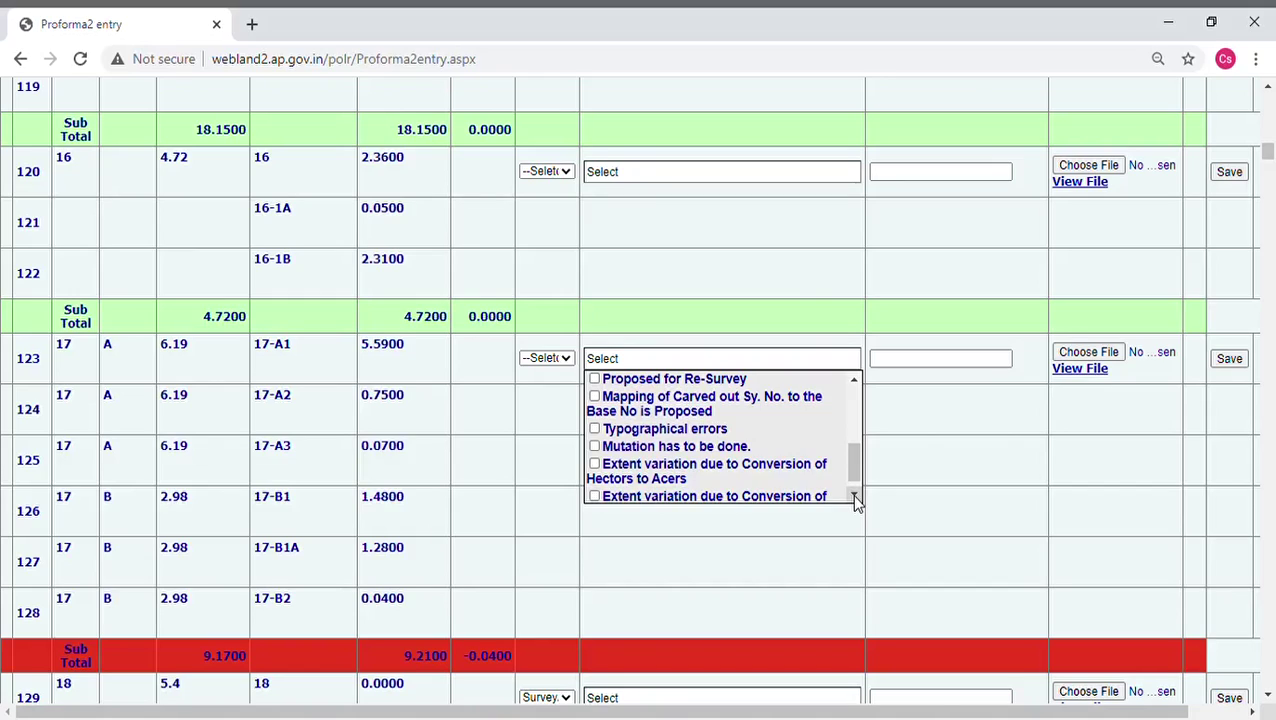
pyautogui.click(855, 381)
pyautogui.click(595, 389)
pyautogui.click(595, 387)
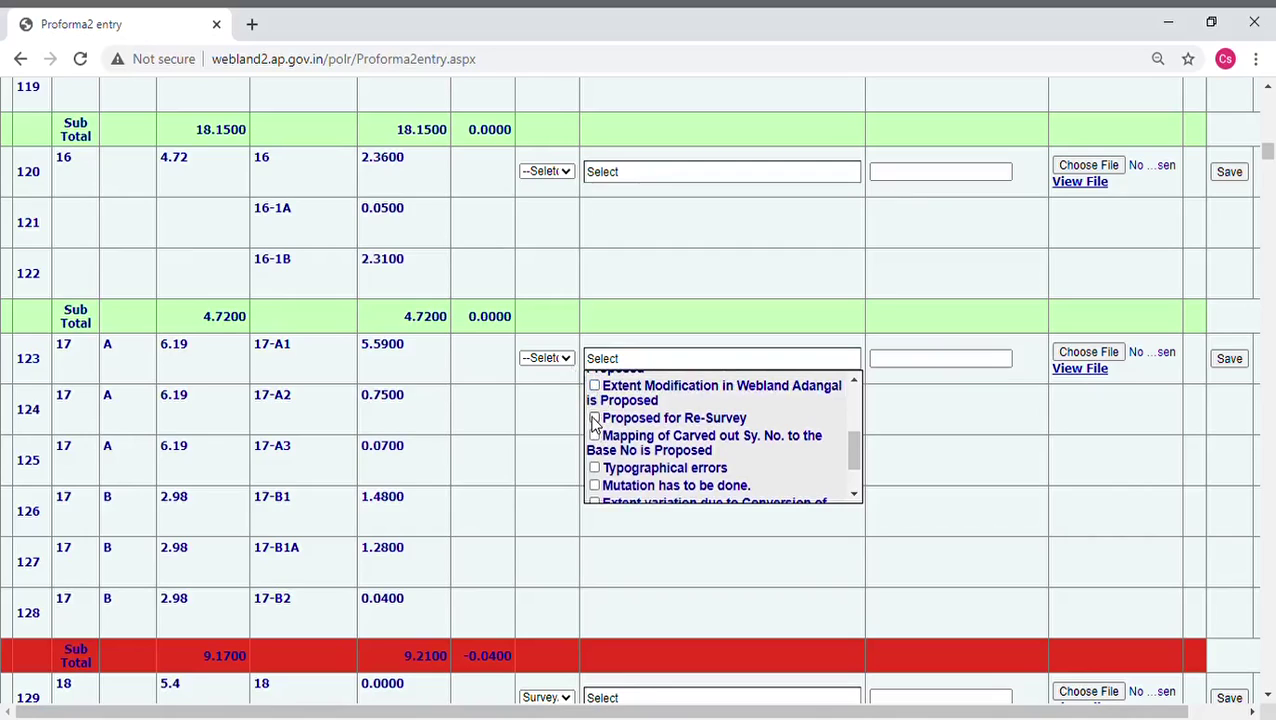
# - Mark "Proposed for Re-Survey", "Typographical errors" and "Extent variation due to Conversion of Hectors to Acers" as proposed solutions for survey number 17
pyautogui.click(595, 419)
pyautogui.click(632, 474)
pyautogui.click(855, 496)
pyautogui.click(855, 496)
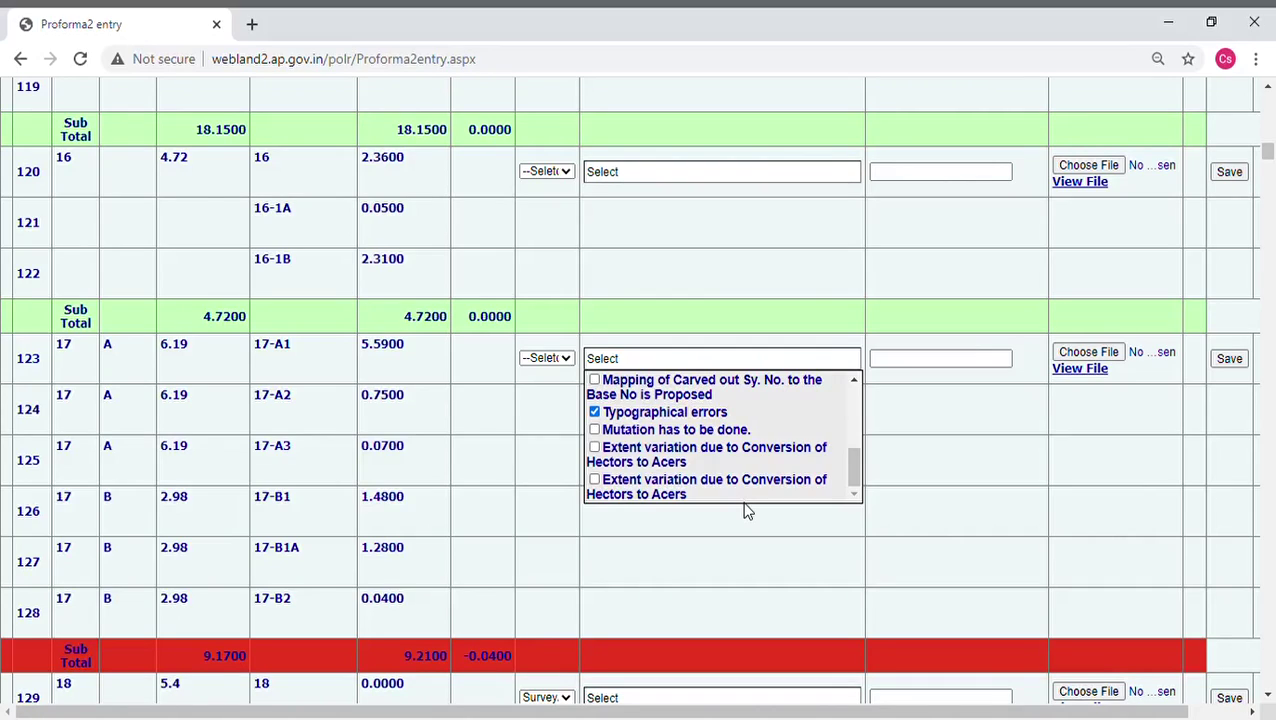
pyautogui.click(595, 448)
pyautogui.moveTo(852, 462); pyautogui.dragTo(853, 410)
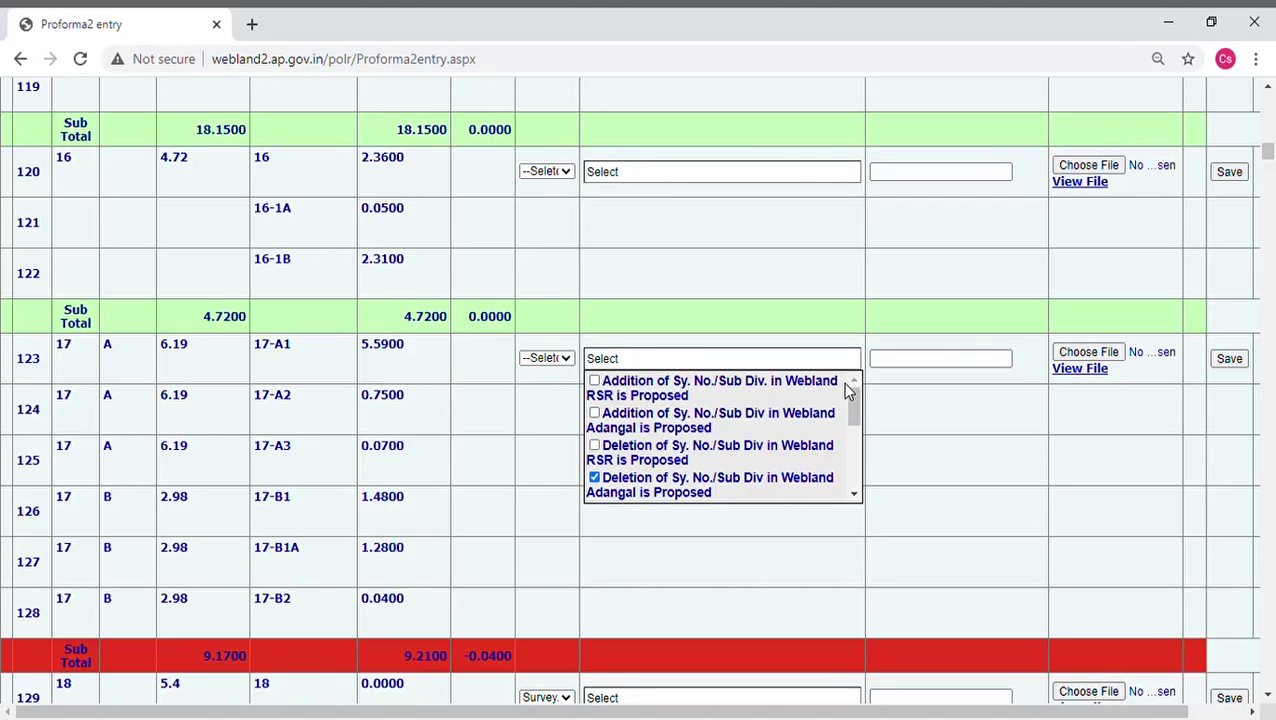
pyautogui.click(937, 364)
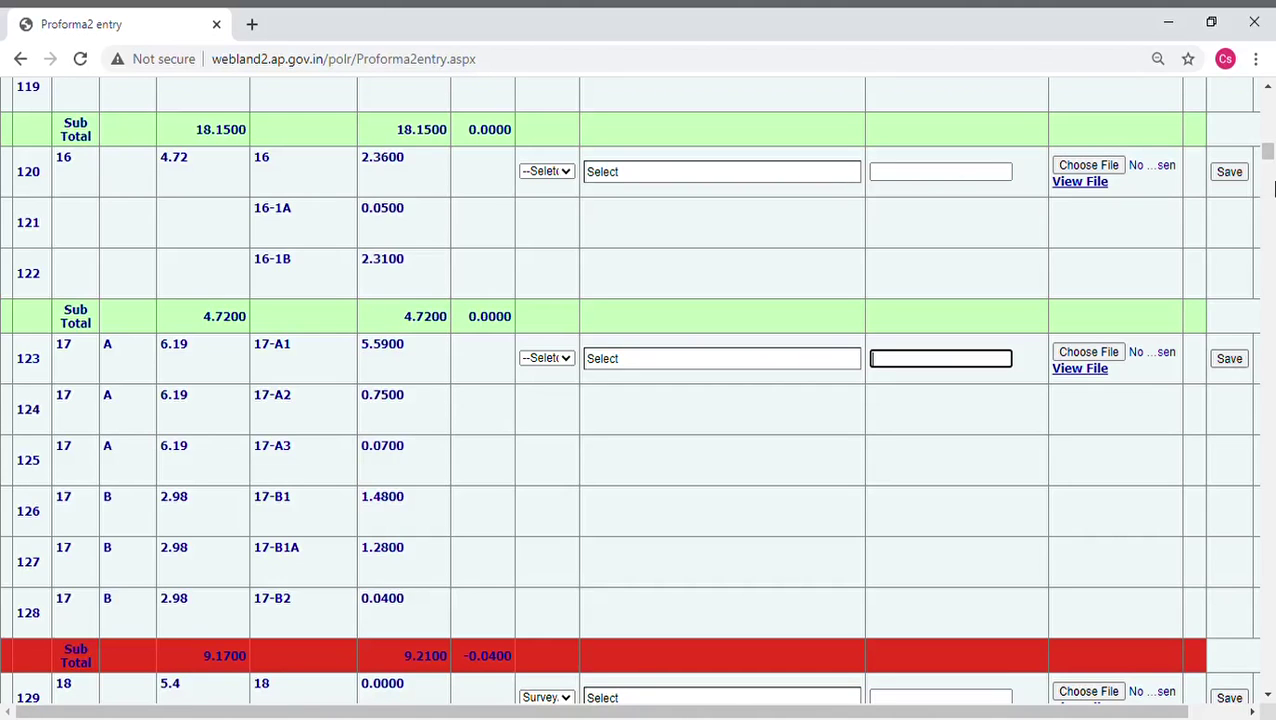
# - Mark "Addition of Sy. No./Sub Div. in Webland RSR is Proposed" as the proposed solution for Adangal survey number 278 near the list's end
pyautogui.moveTo(1268, 150); pyautogui.dragTo(1268, 310)
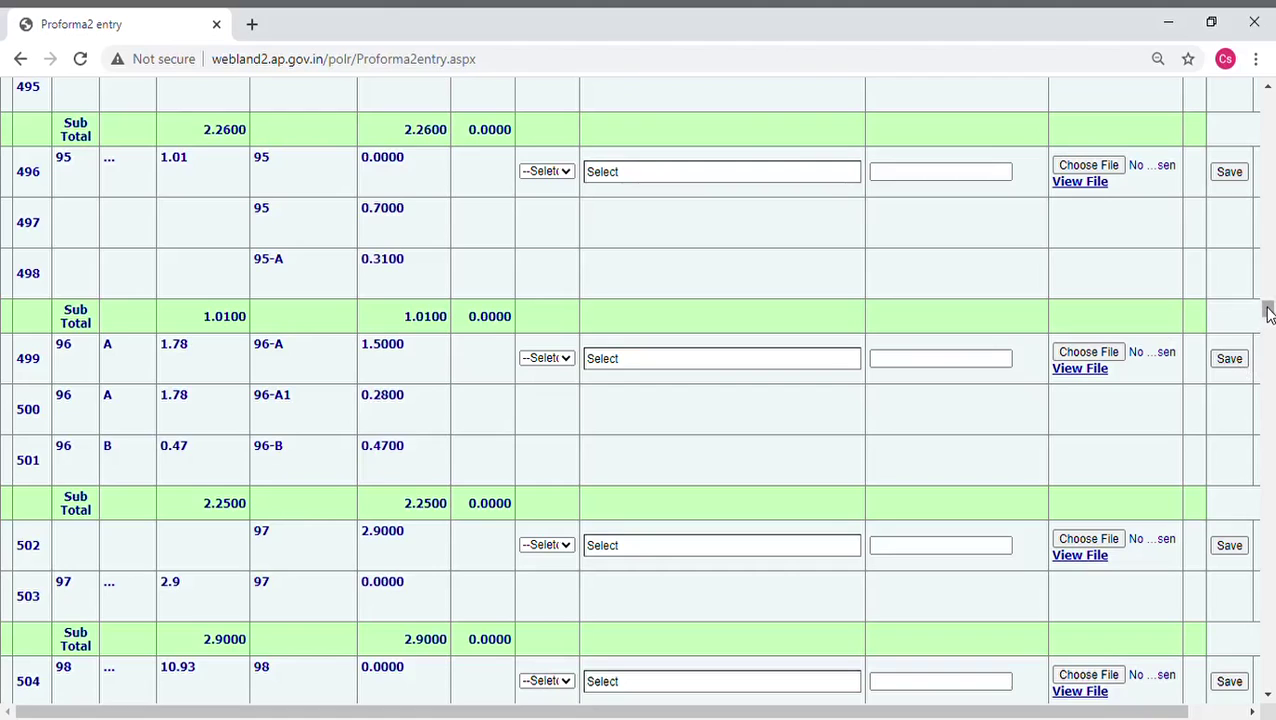
pyautogui.moveTo(1267, 307)
pyautogui.mouseDown()
pyautogui.moveTo(1266, 333)
pyautogui.moveTo(1266, 322)
pyautogui.mouseUp()
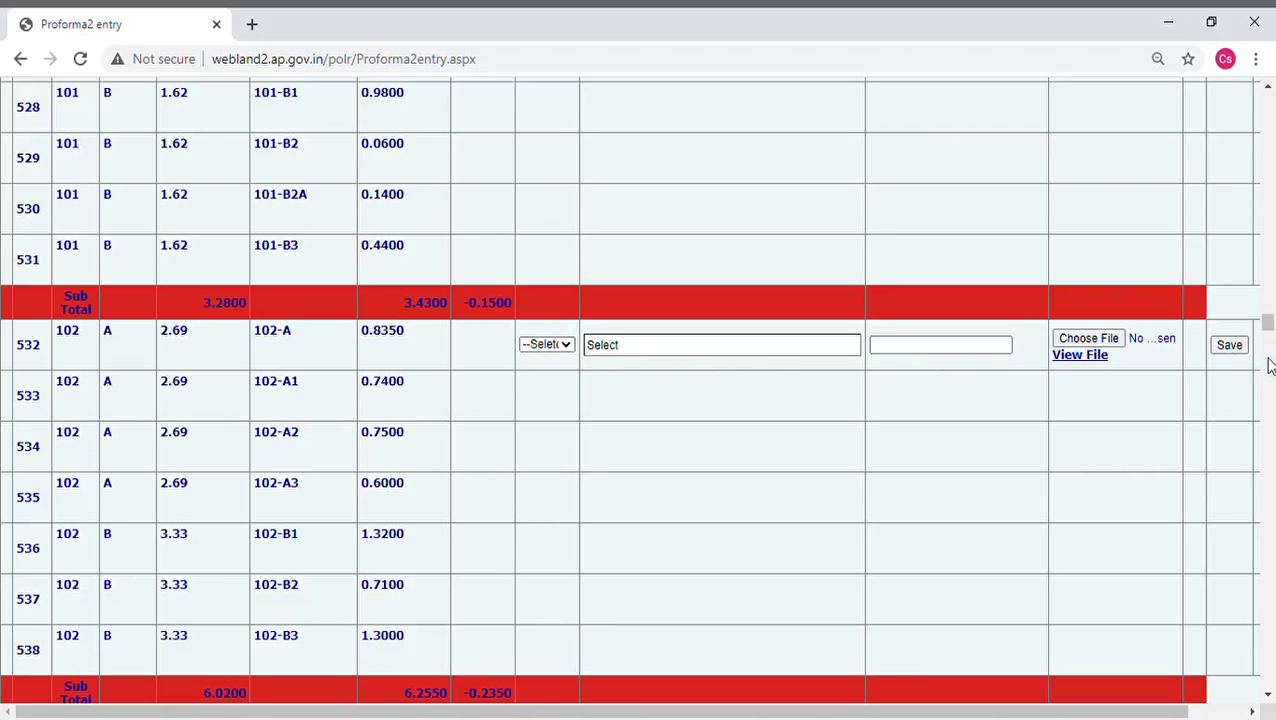
pyautogui.moveTo(1268, 333); pyautogui.dragTo(1264, 688)
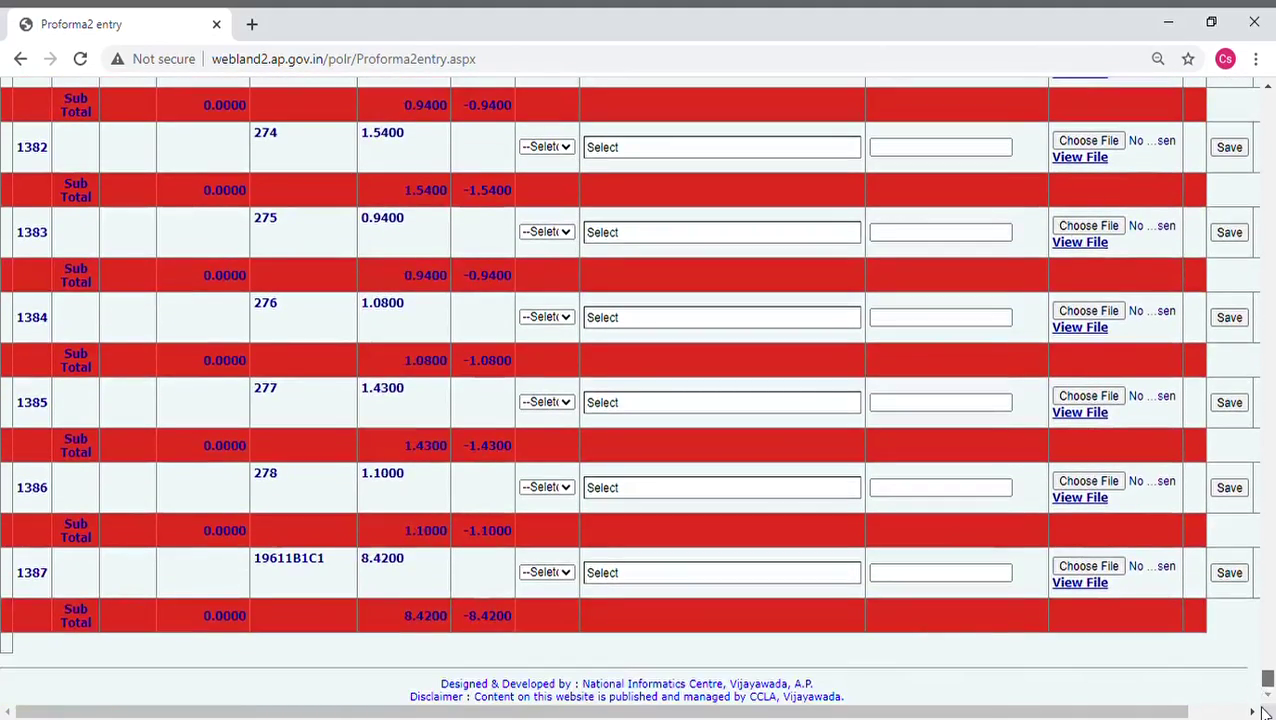
pyautogui.moveTo(1270, 688)
pyautogui.mouseDown()
pyautogui.moveTo(1266, 674)
pyautogui.moveTo(1270, 690)
pyautogui.mouseUp()
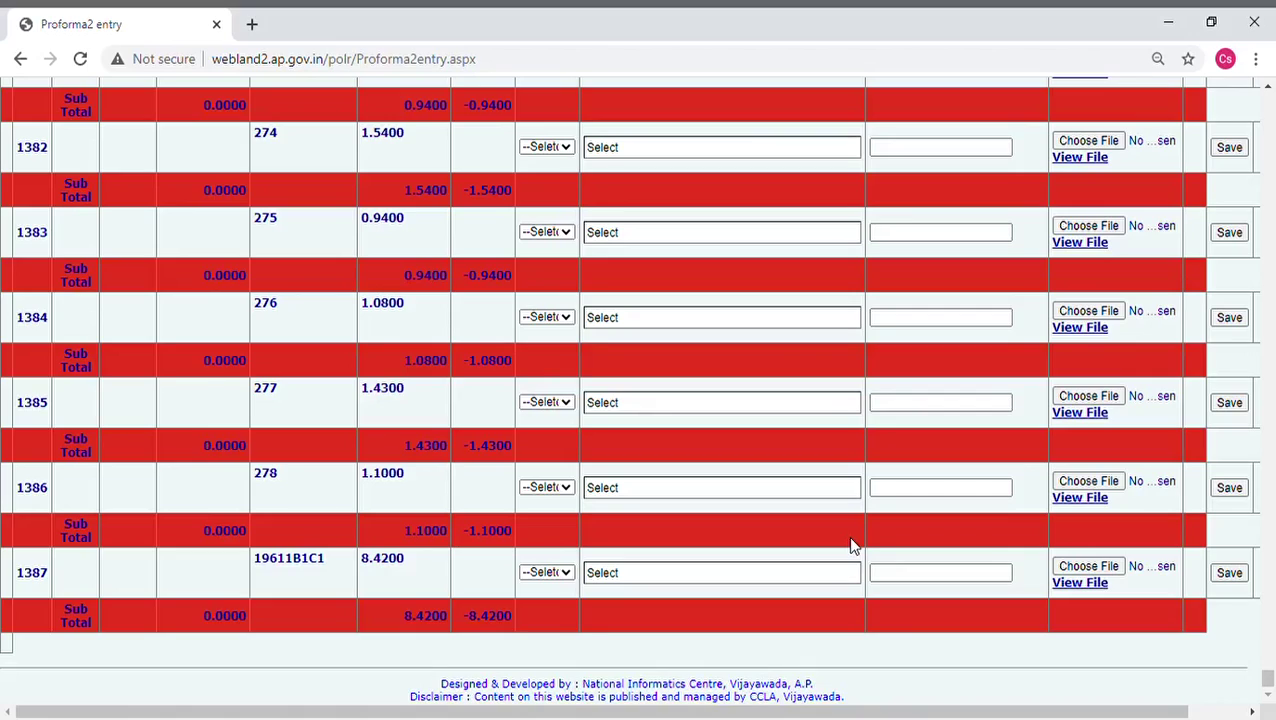
pyautogui.click(709, 149)
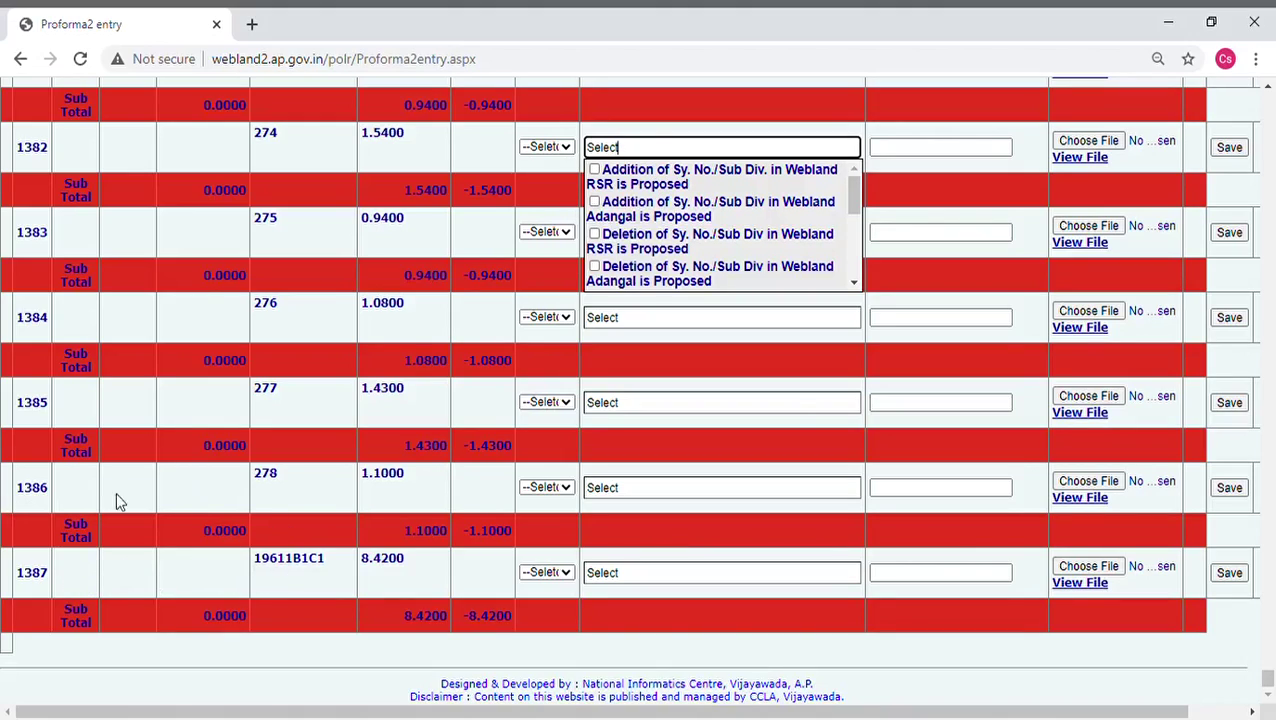
pyautogui.moveTo(285, 482); pyautogui.dragTo(246, 488)
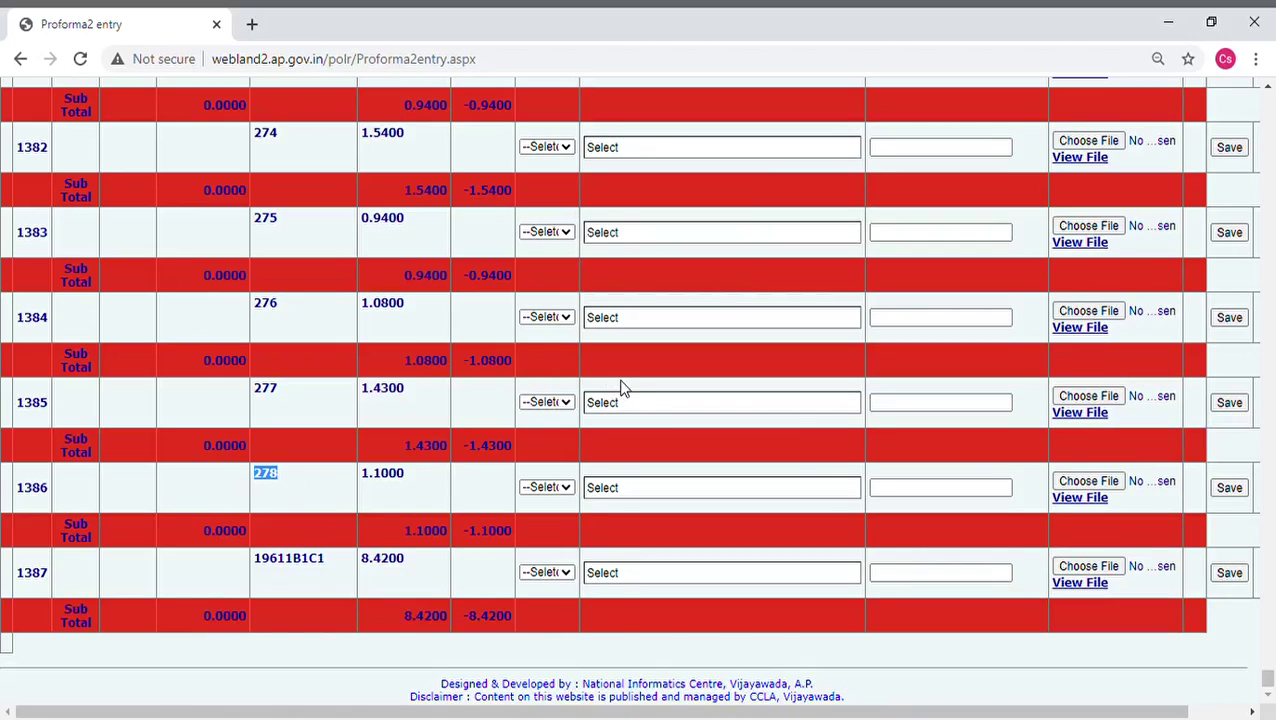
pyautogui.click(655, 489)
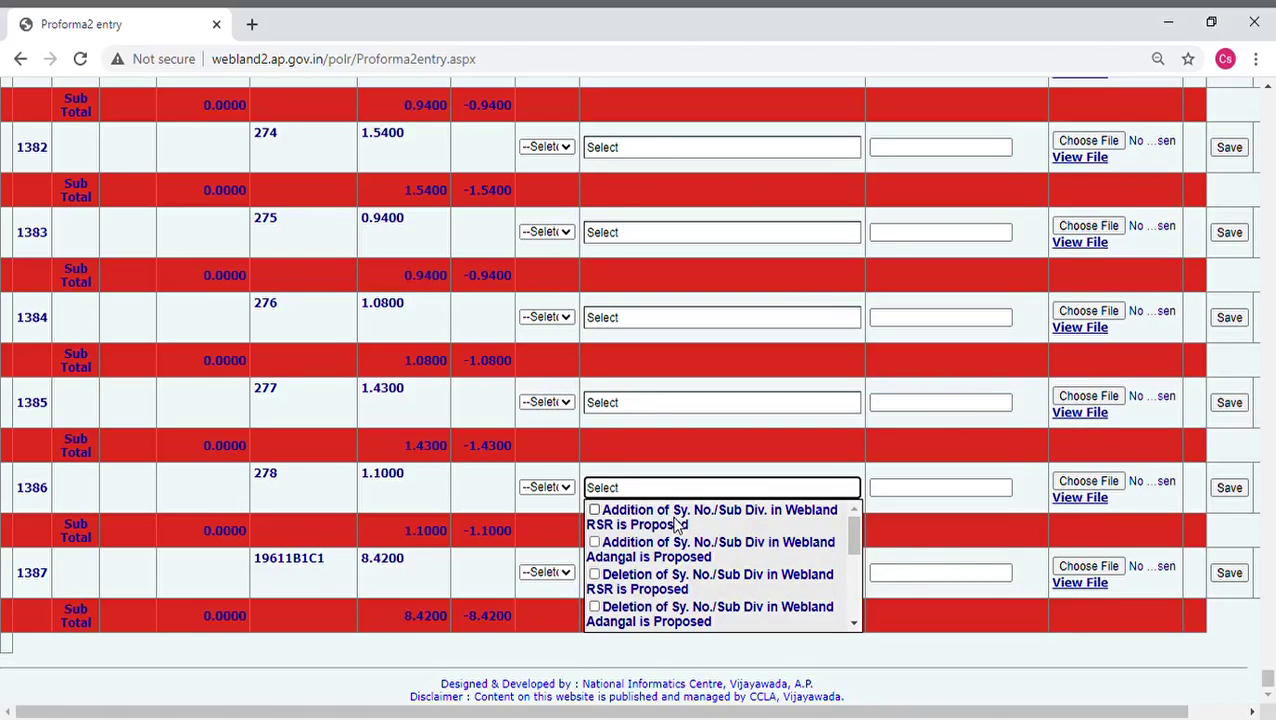
pyautogui.click(678, 523)
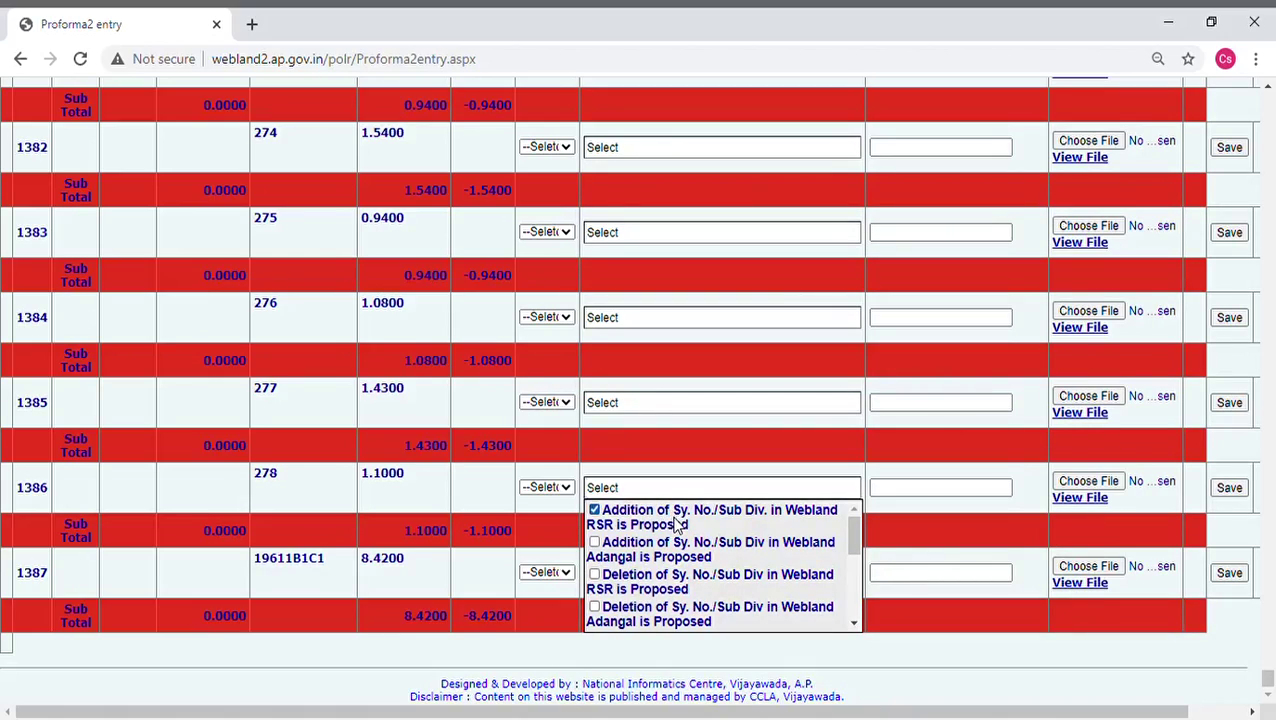
# - Choose the option beginning with "Survey" as the reason for variation of survey number 278 and activate its remarks entry
pyautogui.click(570, 490)
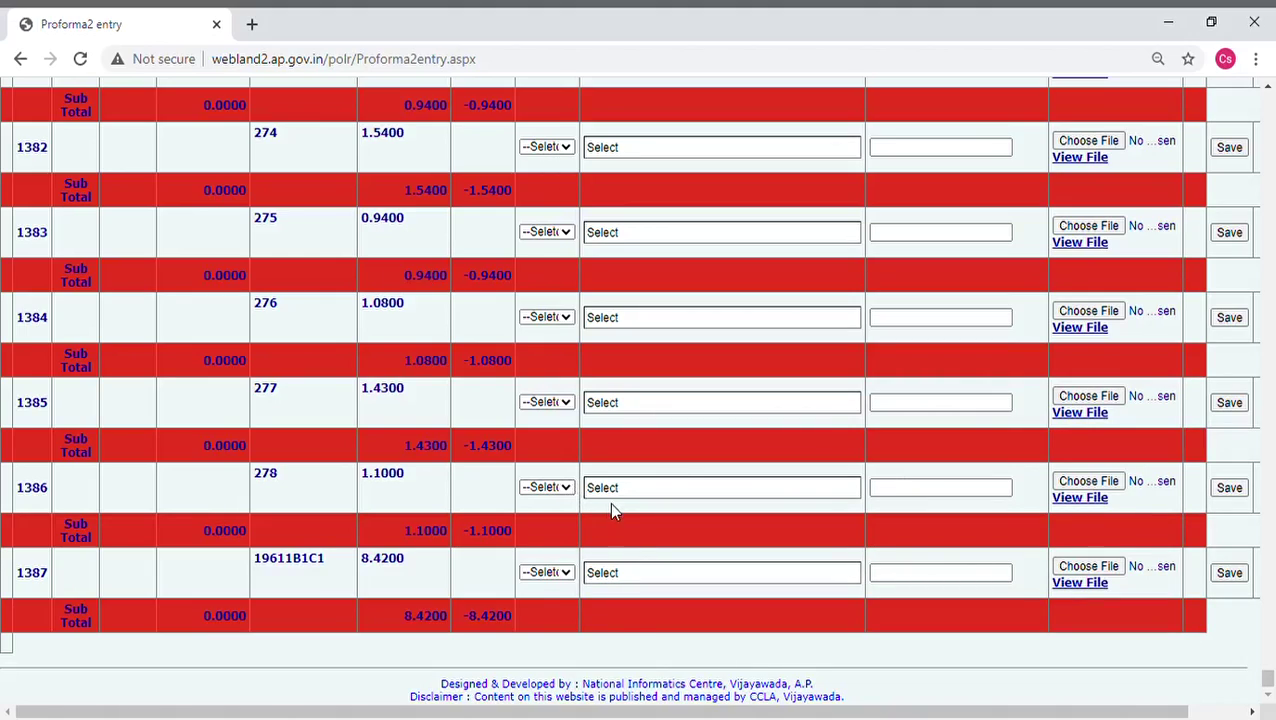
pyautogui.click(704, 533)
pyautogui.click(912, 500)
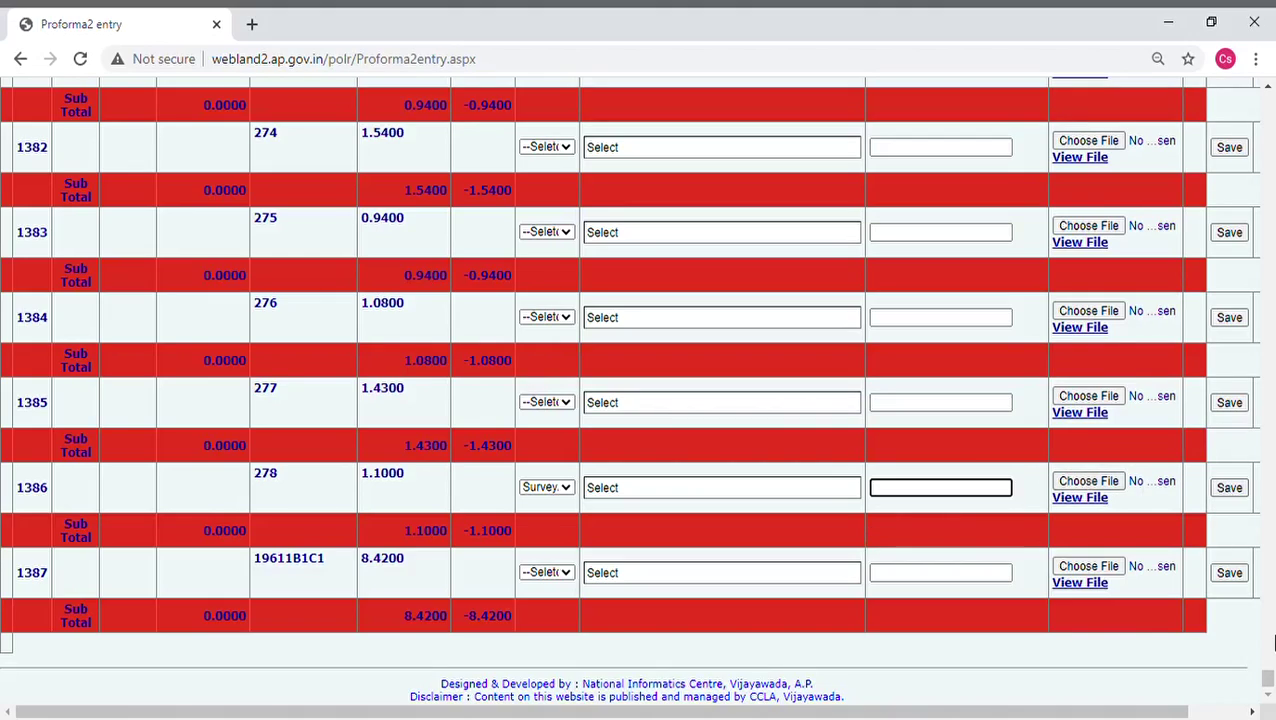
pyautogui.moveTo(1268, 684); pyautogui.dragTo(1222, 106)
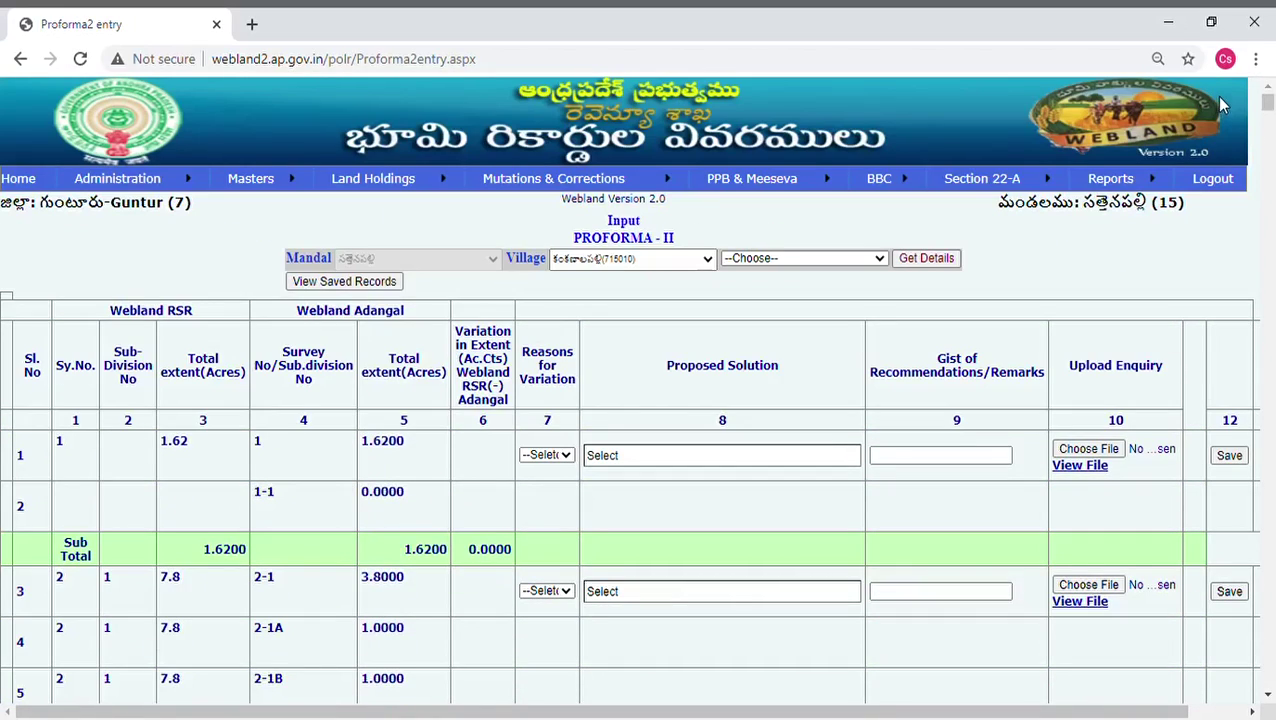